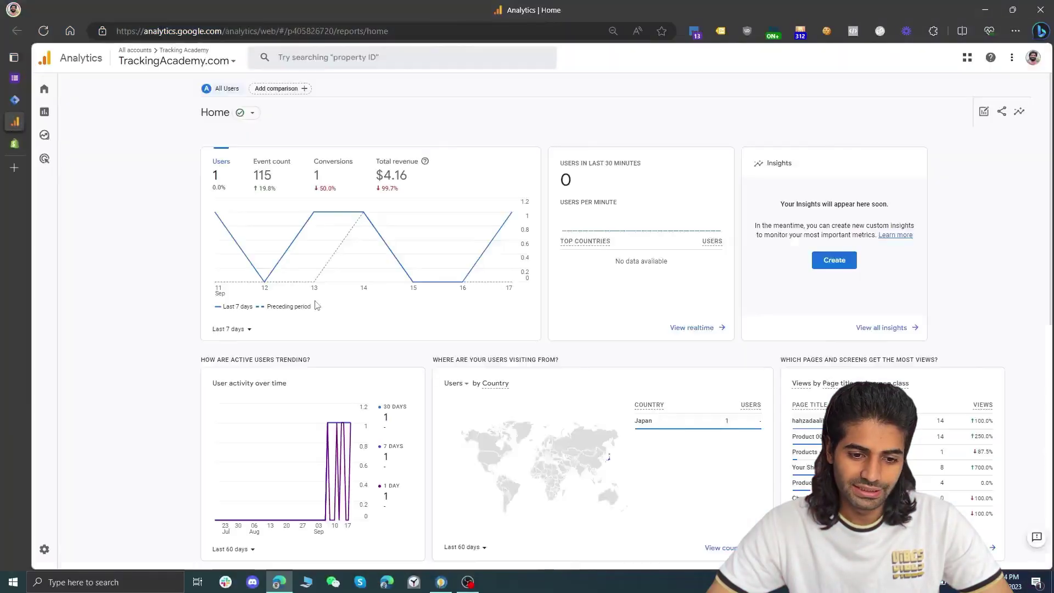
Copy the TrackingAcademy web stream's Measurement ID from GA4 Admin, then return to Tag Manager
{"action": "left_click", "coordinate": [44, 549]}
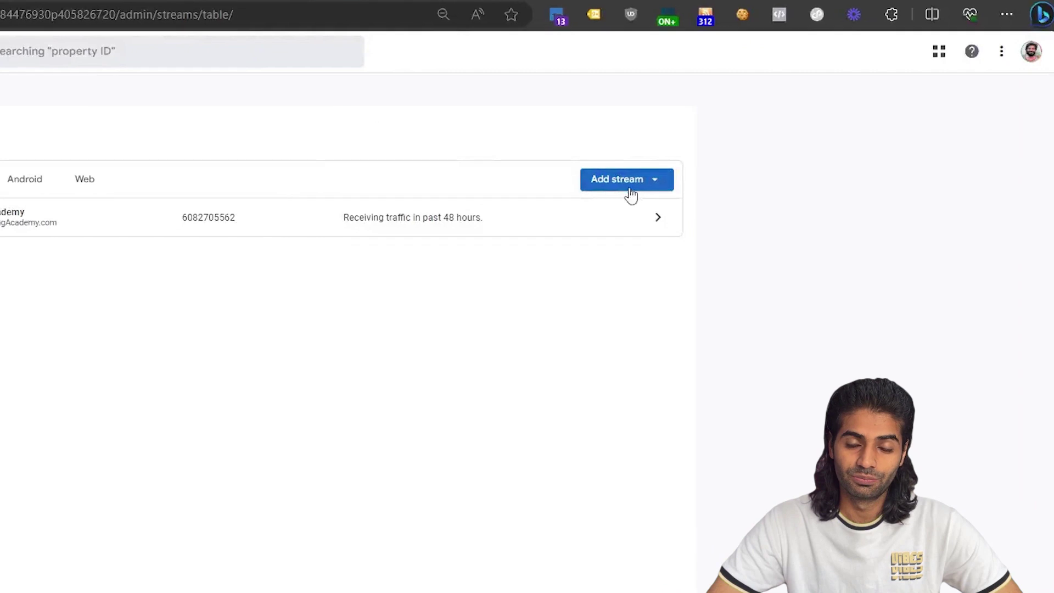
{"action": "left_click", "coordinate": [567, 218]}
{"action": "left_click", "coordinate": [931, 220]}
{"action": "left_click", "coordinate": [16, 51]}
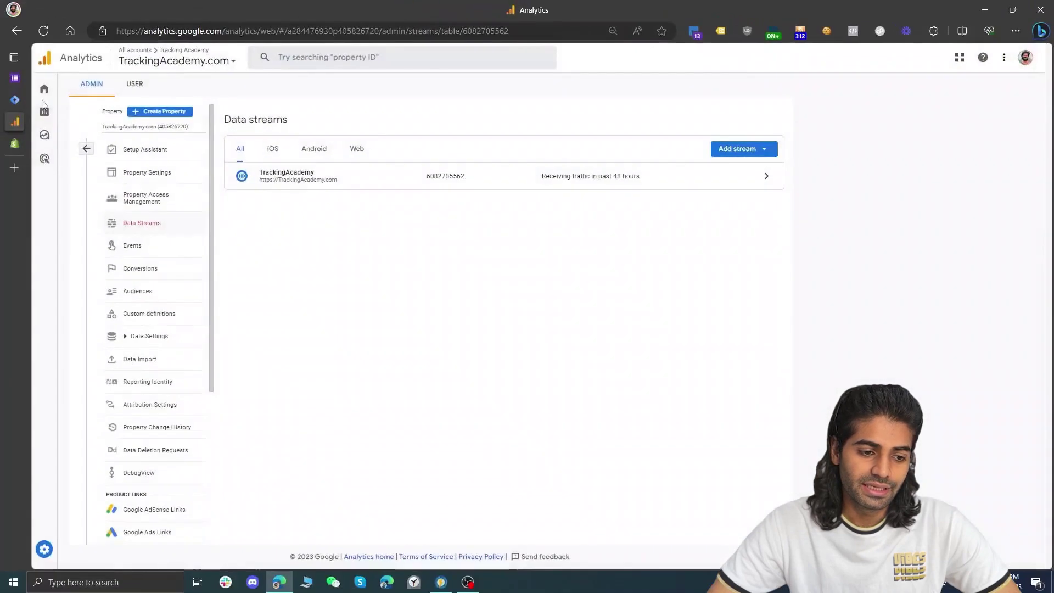
{"action": "left_click", "coordinate": [12, 100]}
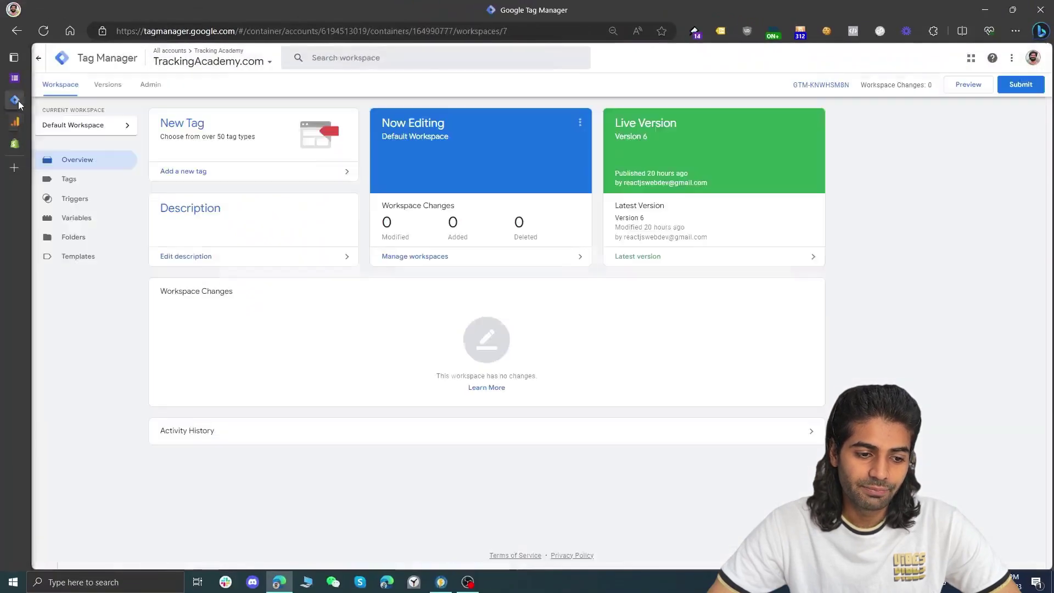
Save a Constant variable 'GA4 Measurment ID' whose value is the pasted Measurement ID
{"action": "left_click", "coordinate": [77, 218]}
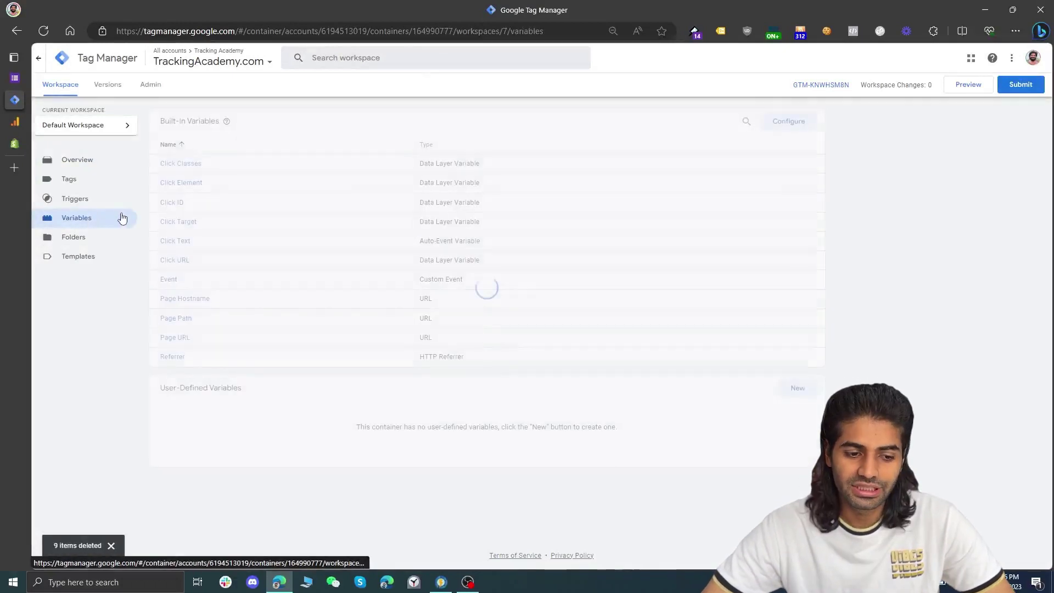
{"action": "left_click", "coordinate": [797, 388]}
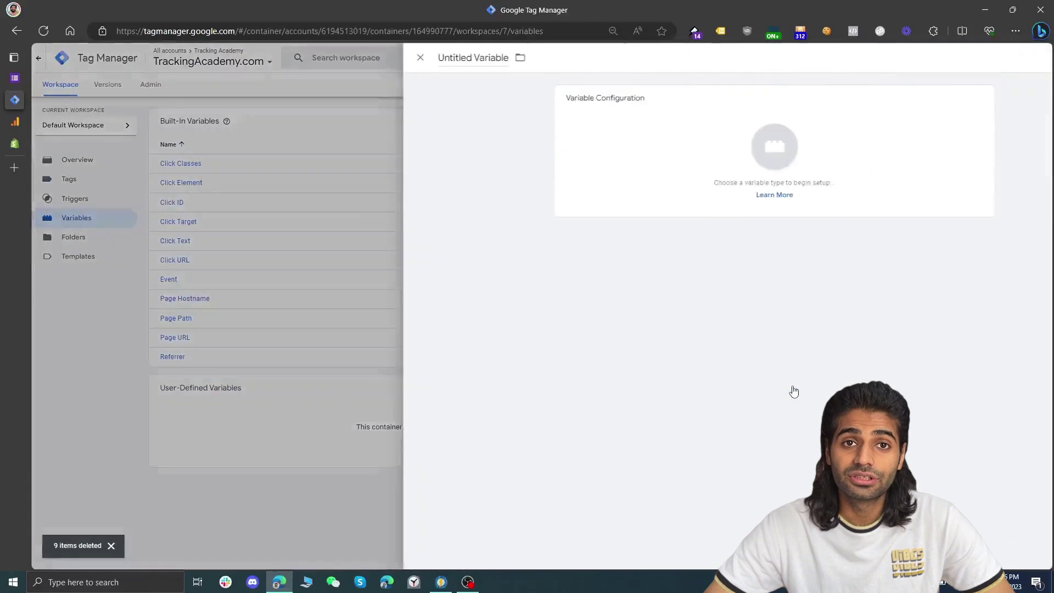
{"action": "left_click", "coordinate": [790, 175]}
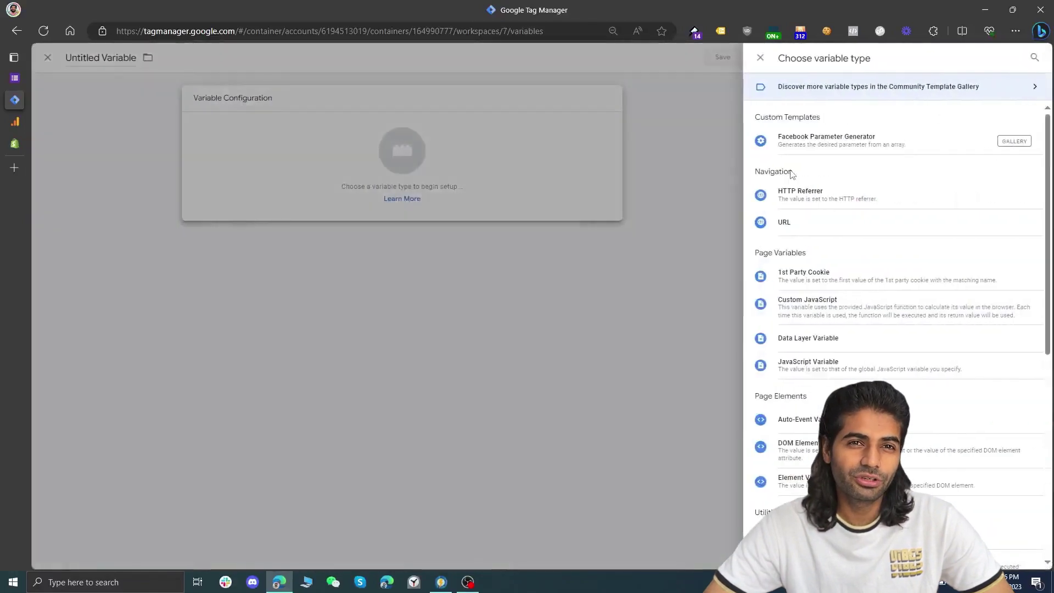
{"action": "left_click", "coordinate": [1034, 58]}
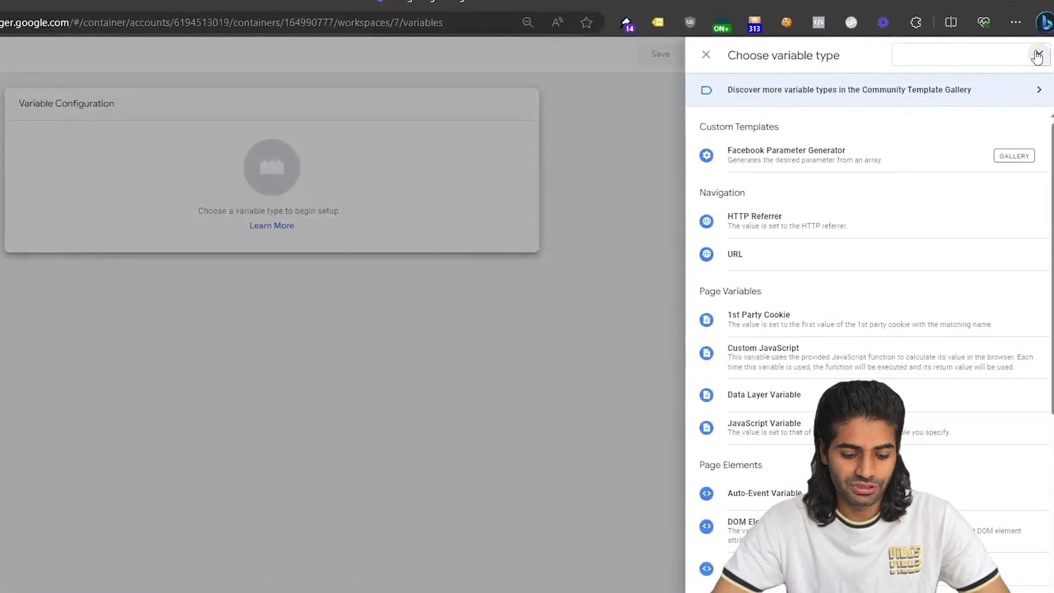
{"action": "left_click", "coordinate": [1037, 55]}
{"action": "left_click", "coordinate": [1040, 55]}
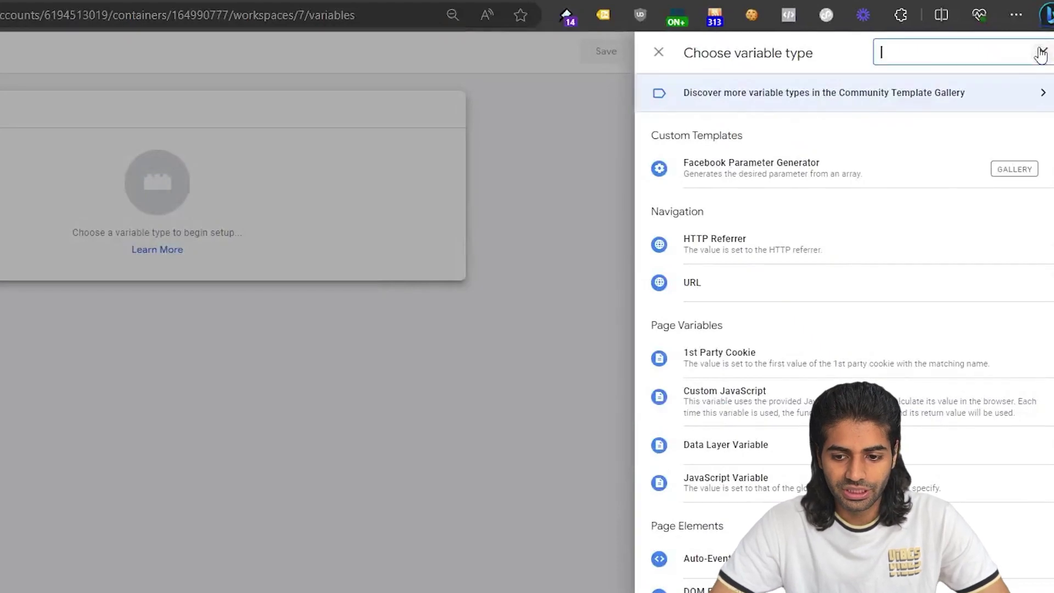
{"action": "type", "text": "cons"}
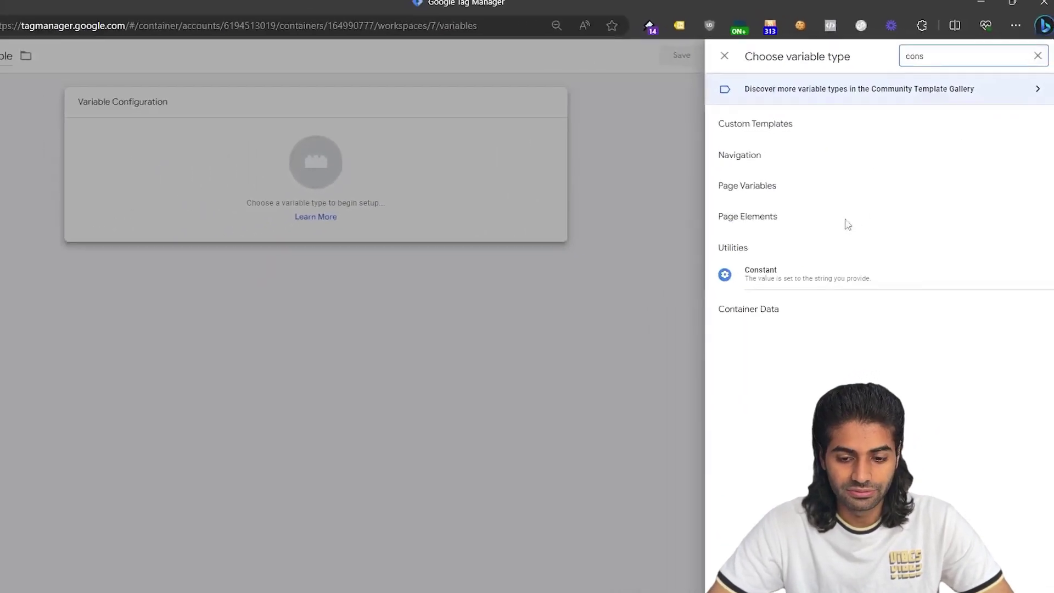
{"action": "left_click", "coordinate": [704, 316]}
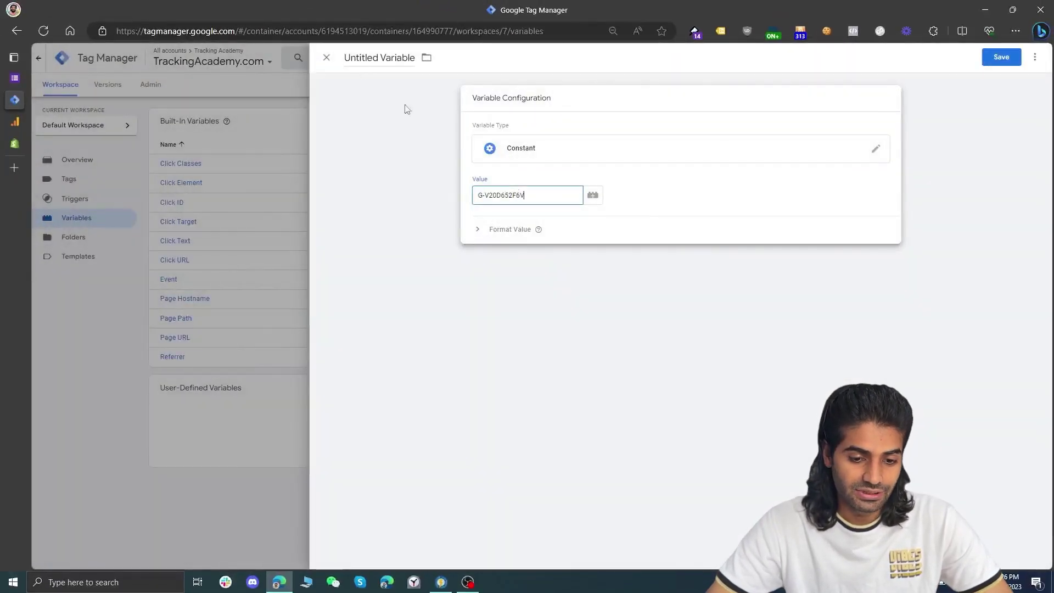
{"action": "left_click", "coordinate": [358, 59]}
{"action": "type", "text": "GA4 Measuremnt ID"}
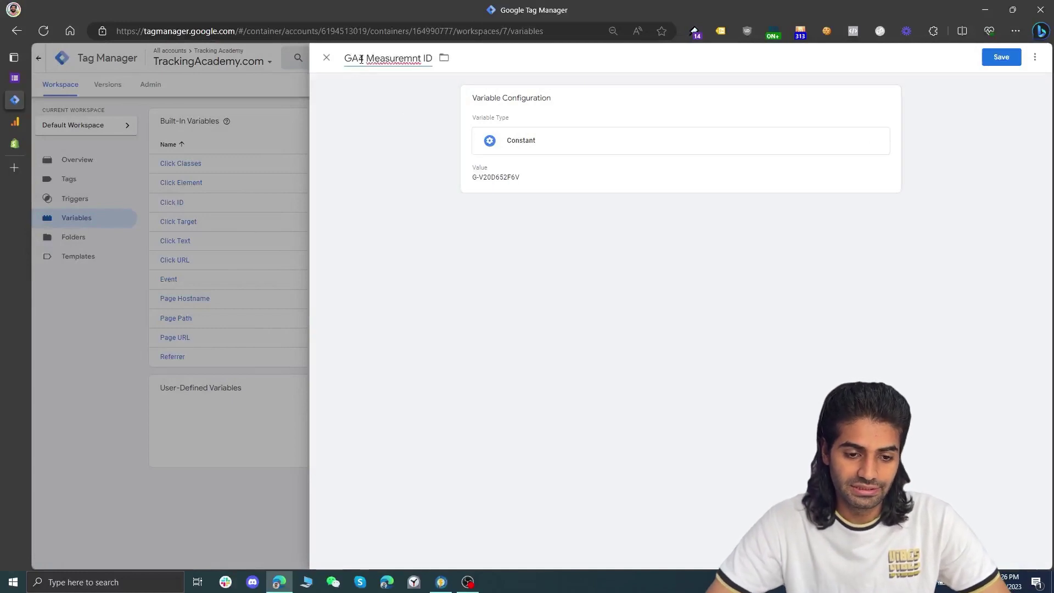
{"action": "left_click", "coordinate": [1000, 57]}
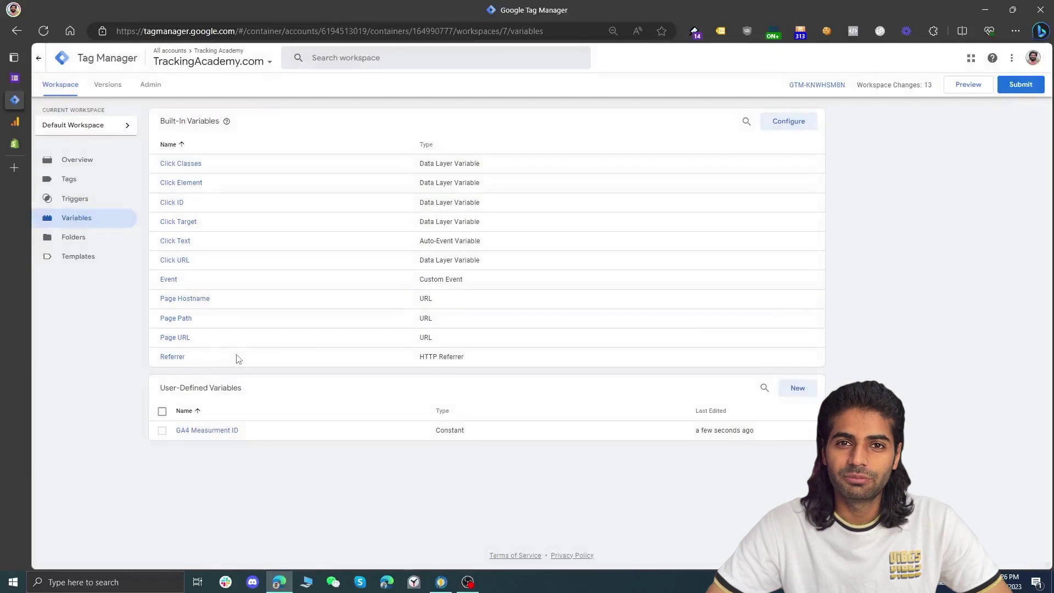
{"action": "left_click", "coordinate": [106, 182]}
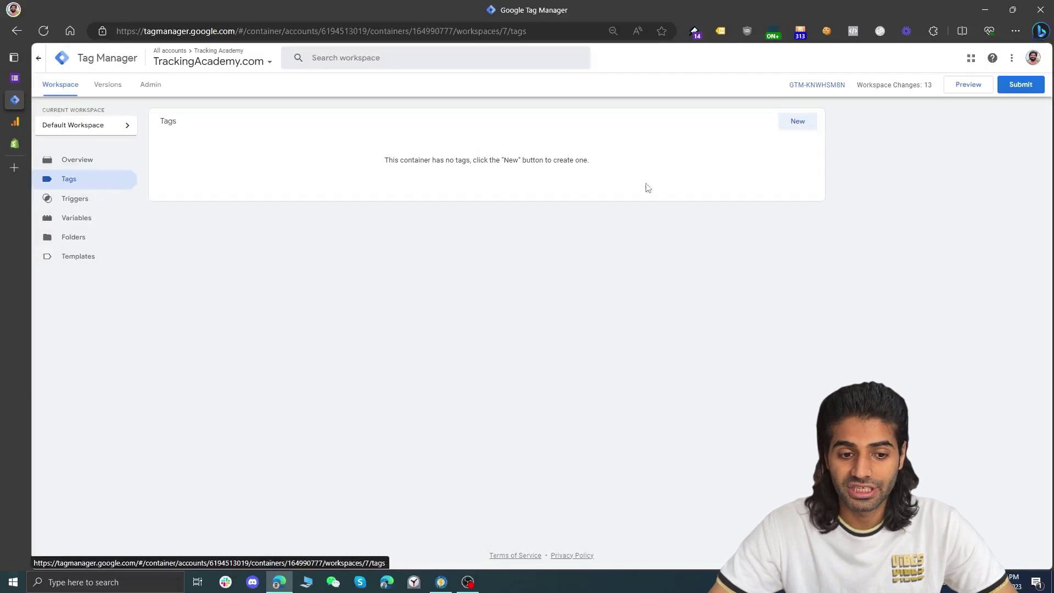
Start a new tag triggered on All Pages, ready for choosing its tag type
{"action": "left_click", "coordinate": [811, 128]}
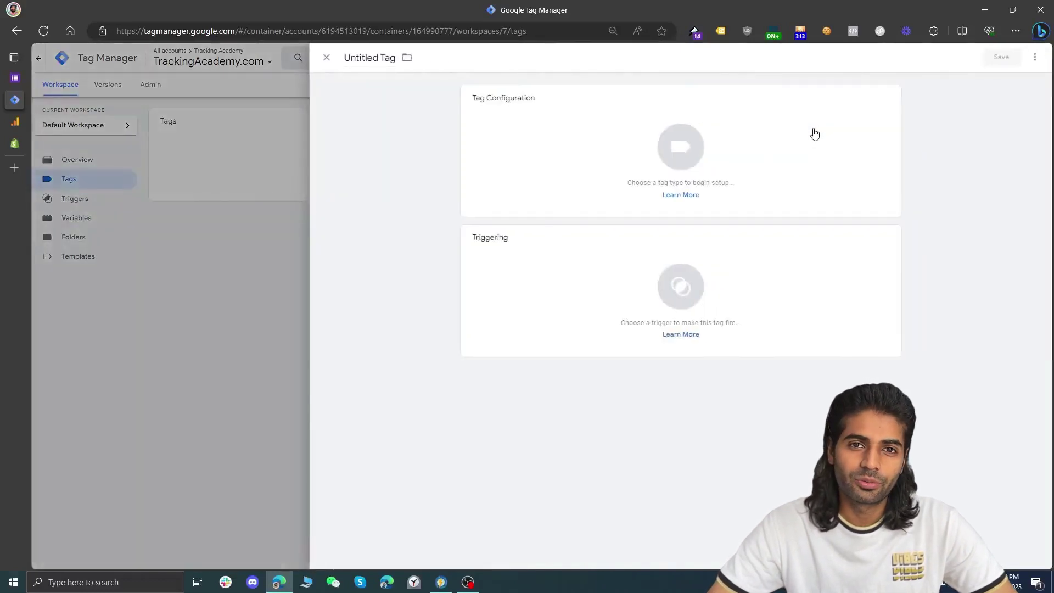
{"action": "left_click", "coordinate": [798, 270]}
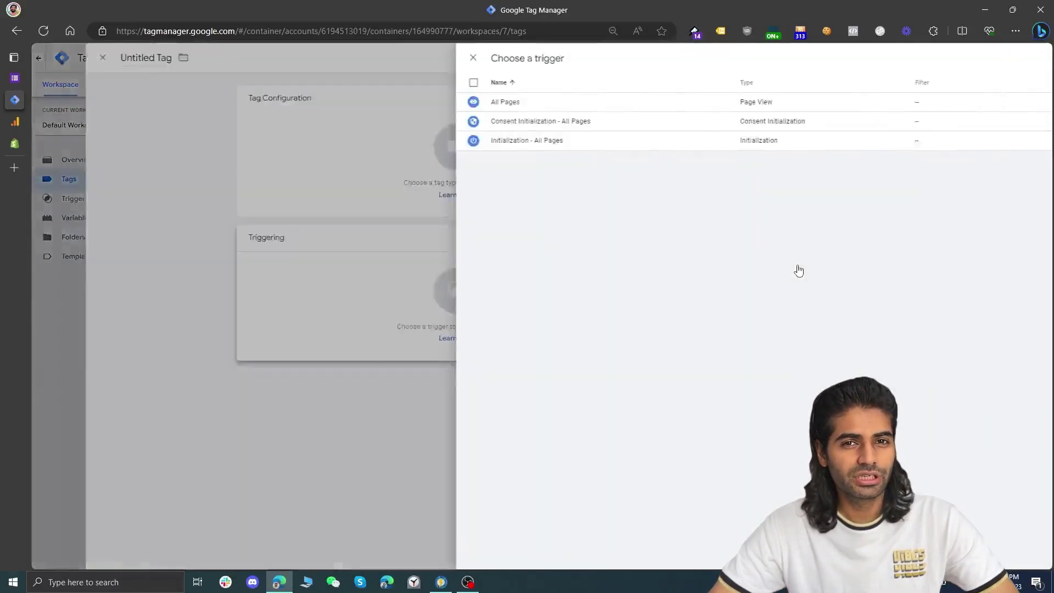
{"action": "left_click", "coordinate": [729, 101]}
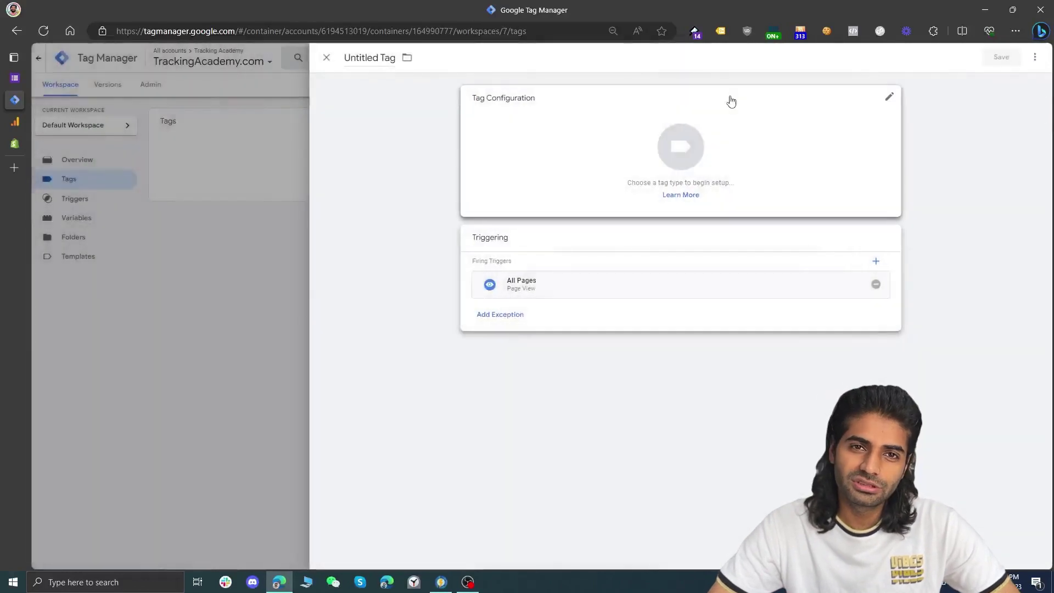
{"action": "left_click", "coordinate": [730, 101]}
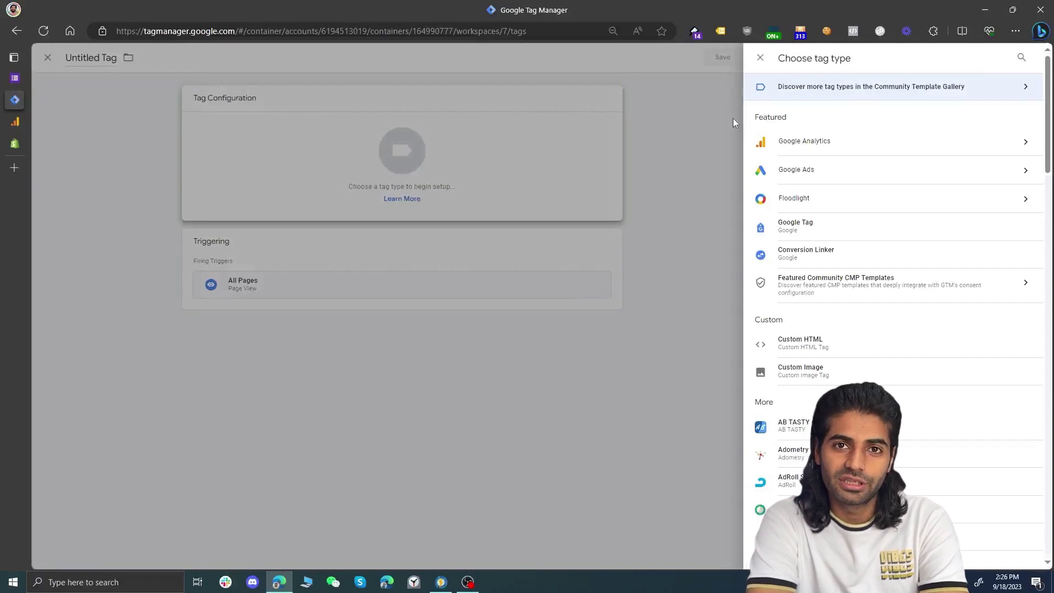
Make it a Google Tag with Tag ID {{GA4 Measurment ID}}, named 'GT GA4 Configuration Tag', and save
{"action": "left_click", "coordinate": [810, 224]}
{"action": "left_click", "coordinate": [588, 194]}
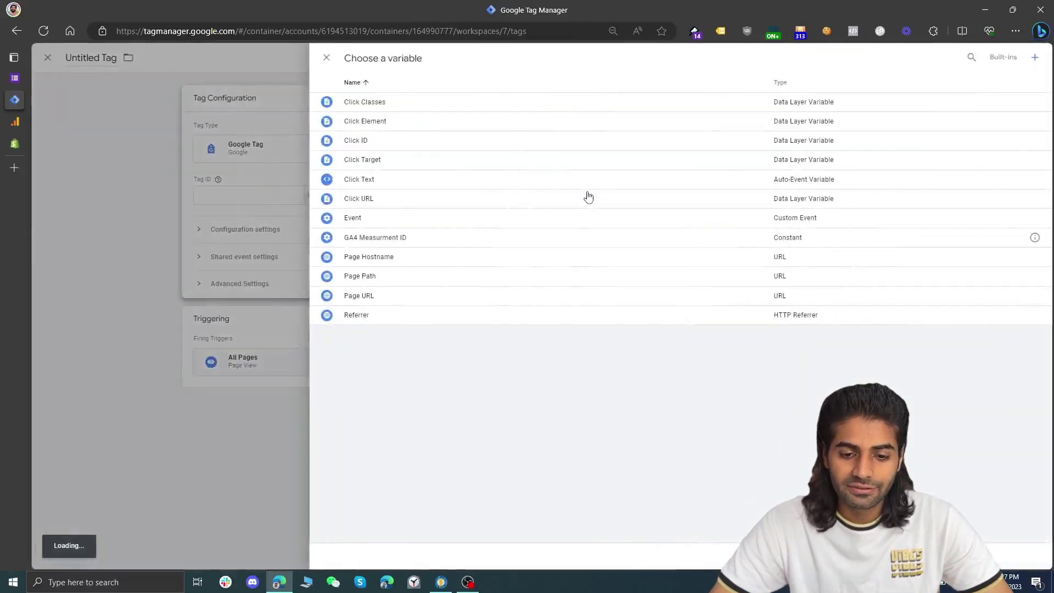
{"action": "left_click", "coordinate": [628, 244]}
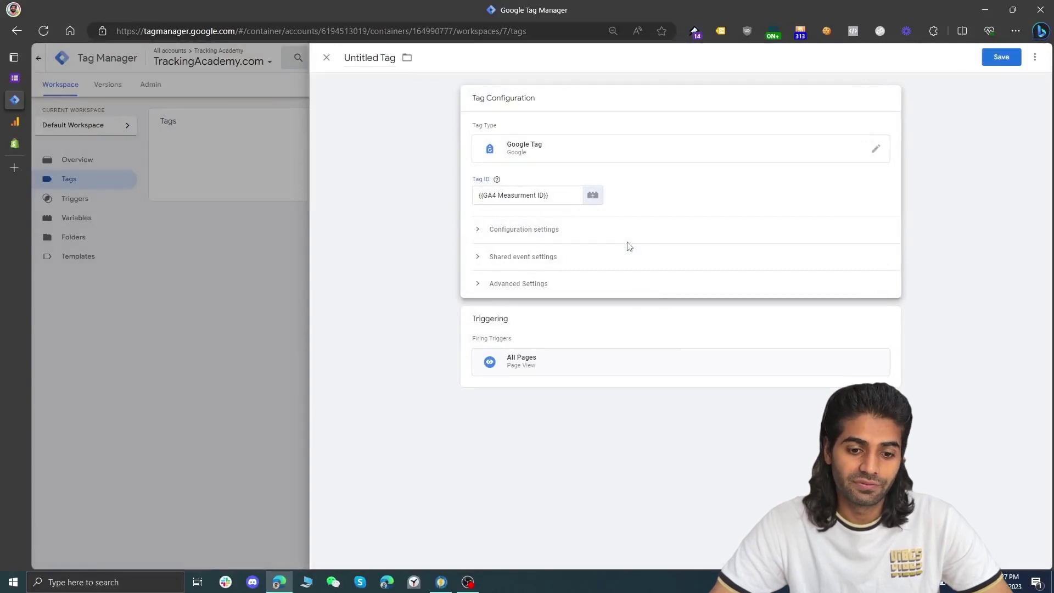
{"action": "left_click", "coordinate": [365, 58]}
{"action": "type", "text": "GT"}
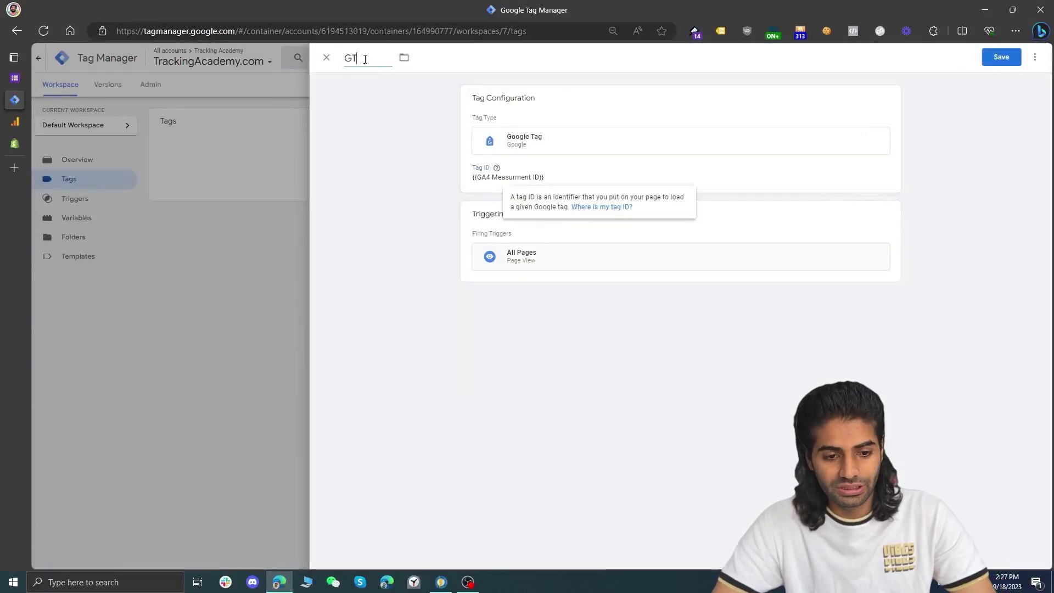
{"action": "type", "text": " GA4 Confiugration Tag"}
{"action": "right_click", "coordinate": [396, 58]}
{"action": "mouse_move", "coordinate": [379, 70]}
{"action": "left_click", "coordinate": [433, 71]}
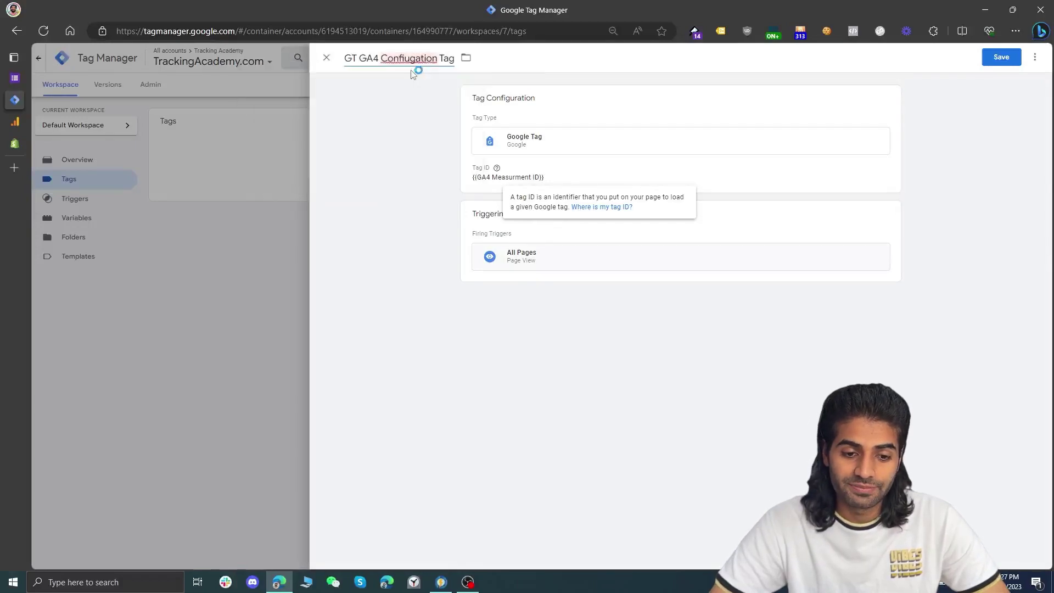
{"action": "left_click", "coordinate": [1001, 58]}
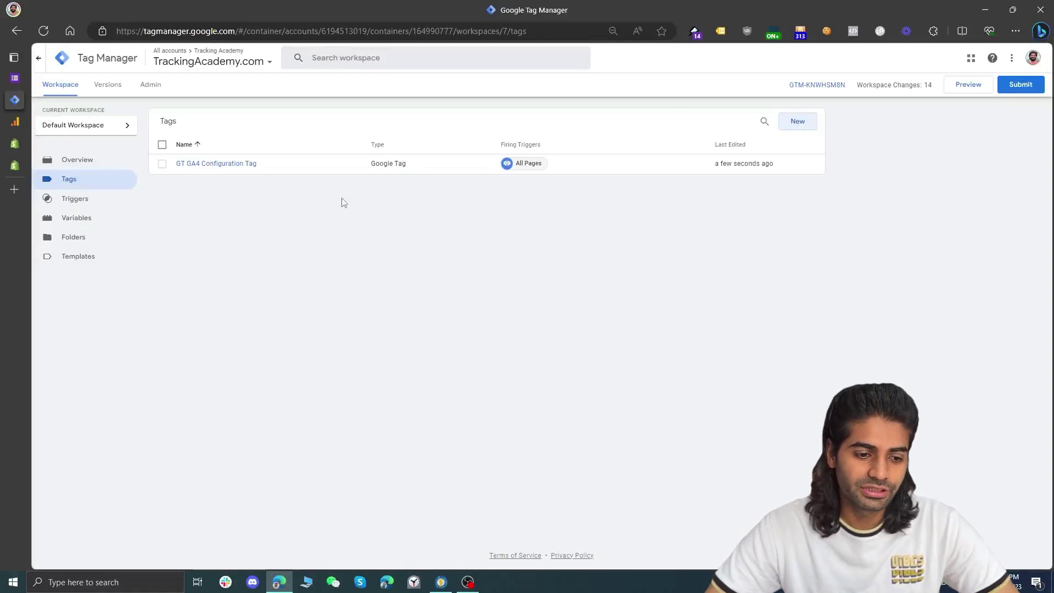
Create a new Custom Event trigger with event name custom_add_shipping_info
{"action": "left_click", "coordinate": [71, 199]}
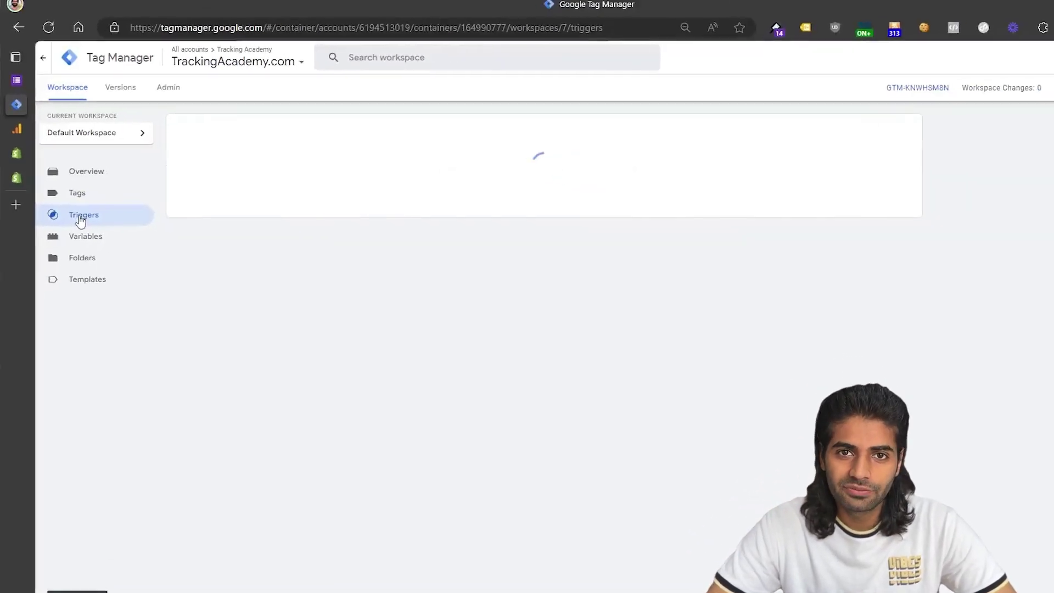
{"action": "left_click", "coordinate": [908, 129]}
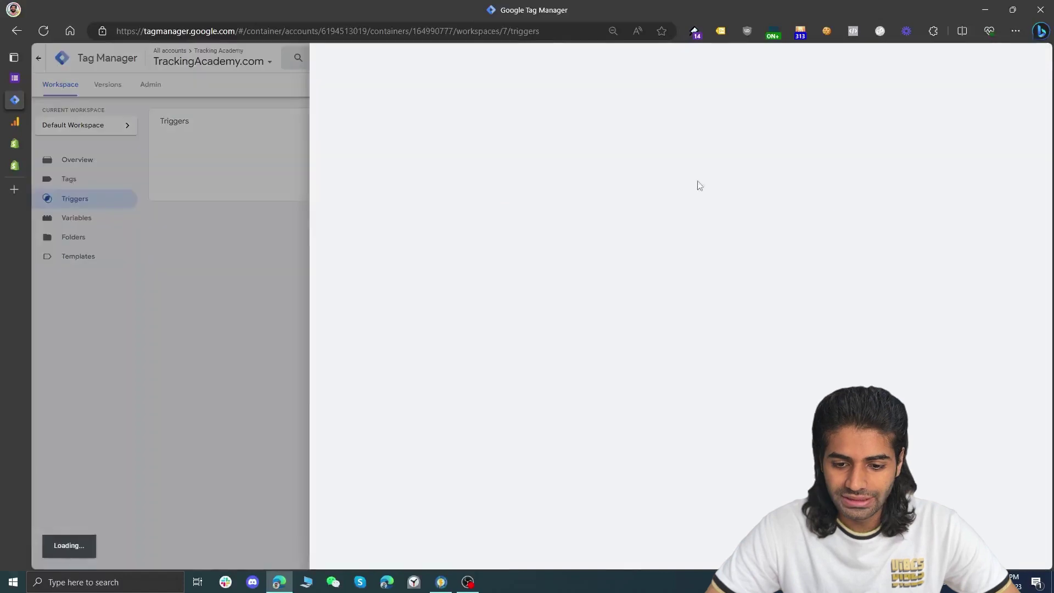
{"action": "left_click", "coordinate": [699, 185]}
{"action": "left_click", "coordinate": [776, 486]}
{"action": "left_click", "coordinate": [555, 188]}
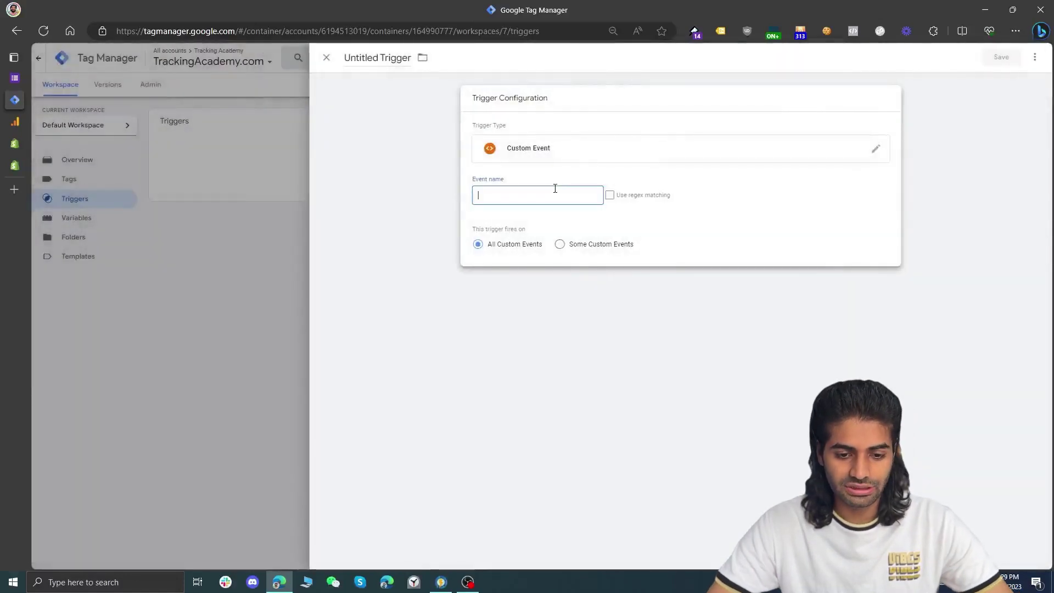
{"action": "type", "text": "custom_add"}
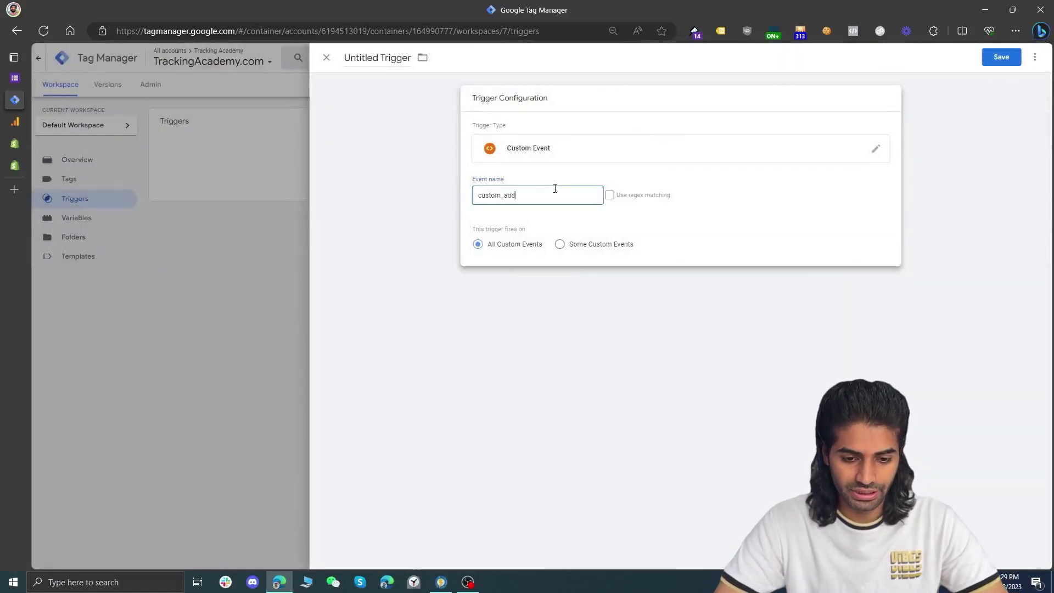
{"action": "type", "text": "_shipping_i"}
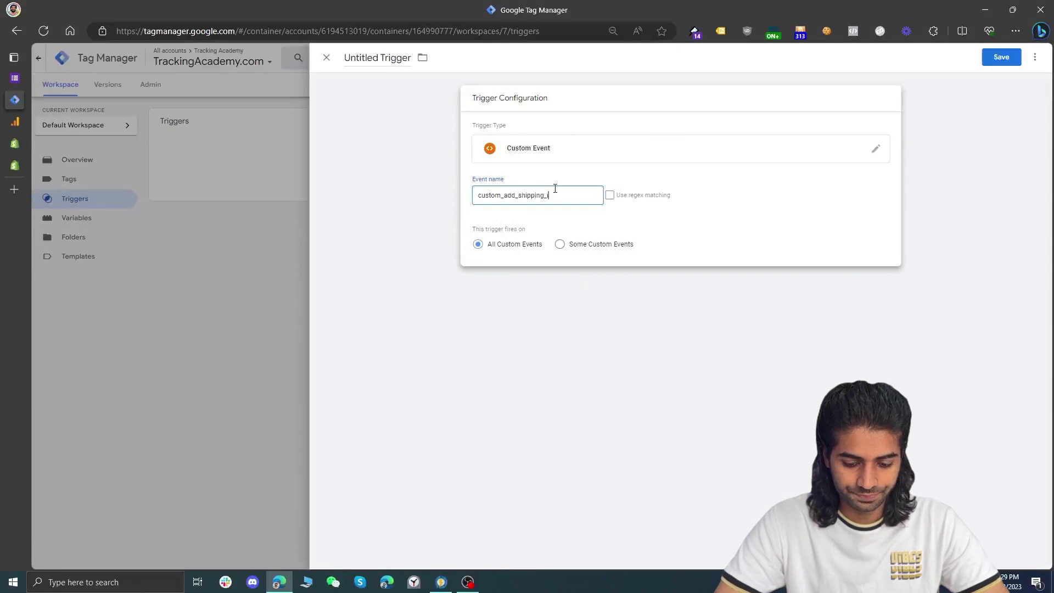
{"action": "type", "text": "nfo"}
Name the trigger 'CE custom_add_shipping_info', save it, and begin another trigger
{"action": "left_click", "coordinate": [385, 58]}
{"action": "type", "text": "CE"}
{"action": "type", "text": "custom_add_shipping_info"}
{"action": "left_click", "coordinate": [1001, 60]}
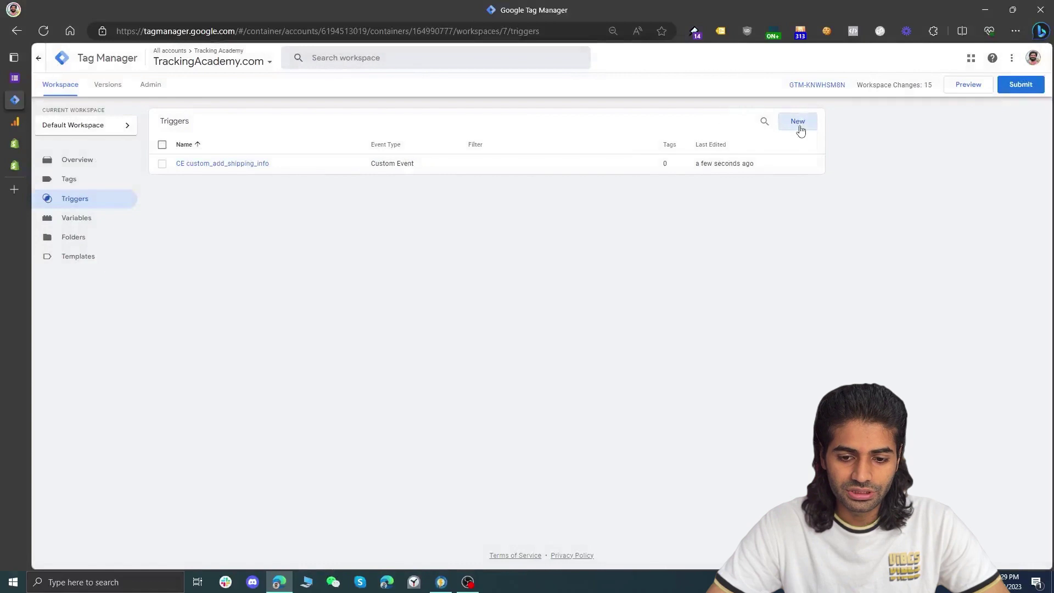
{"action": "left_click", "coordinate": [800, 130]}
{"action": "left_click", "coordinate": [705, 146]}
Set the new trigger's type to Custom Event, then go to the Tags list
{"action": "left_click", "coordinate": [779, 491]}
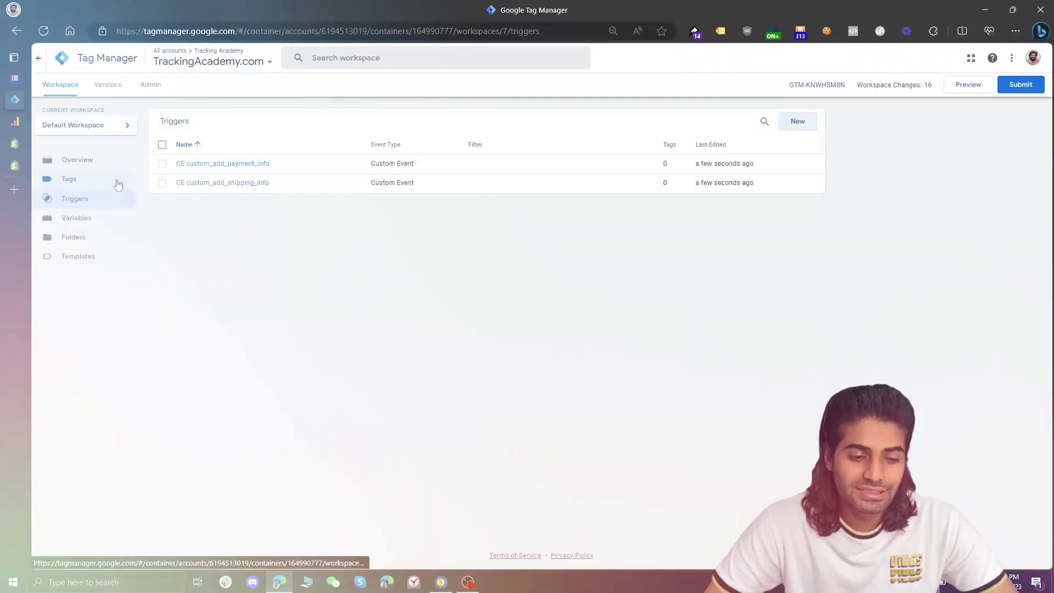
{"action": "left_click", "coordinate": [118, 184]}
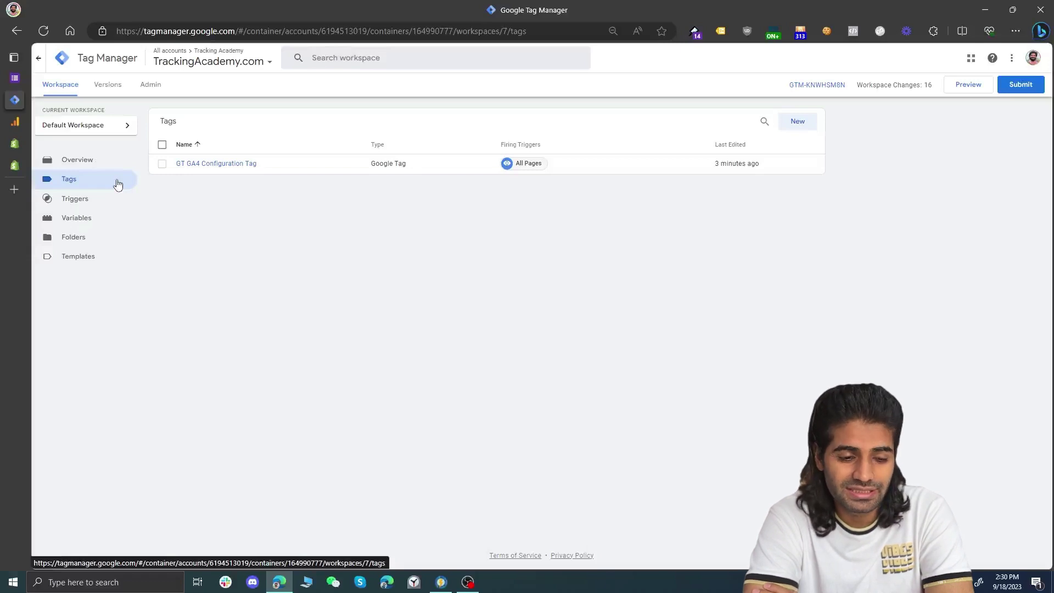
Create a new user-defined variable of type Google Tag: Event Settings, found by searching 'google'
{"action": "left_click", "coordinate": [96, 217]}
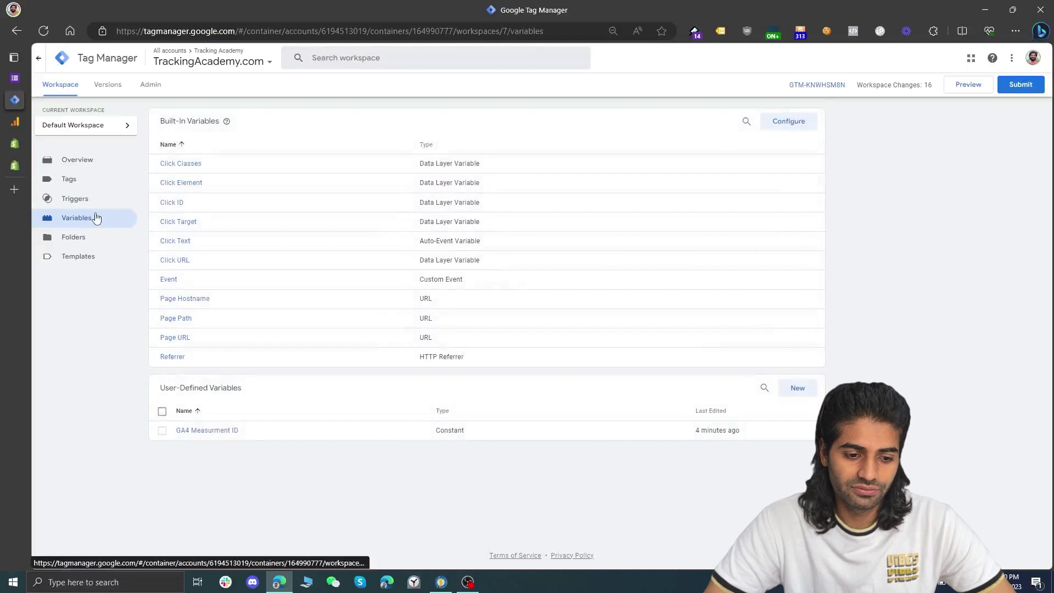
{"action": "left_click", "coordinate": [792, 390]}
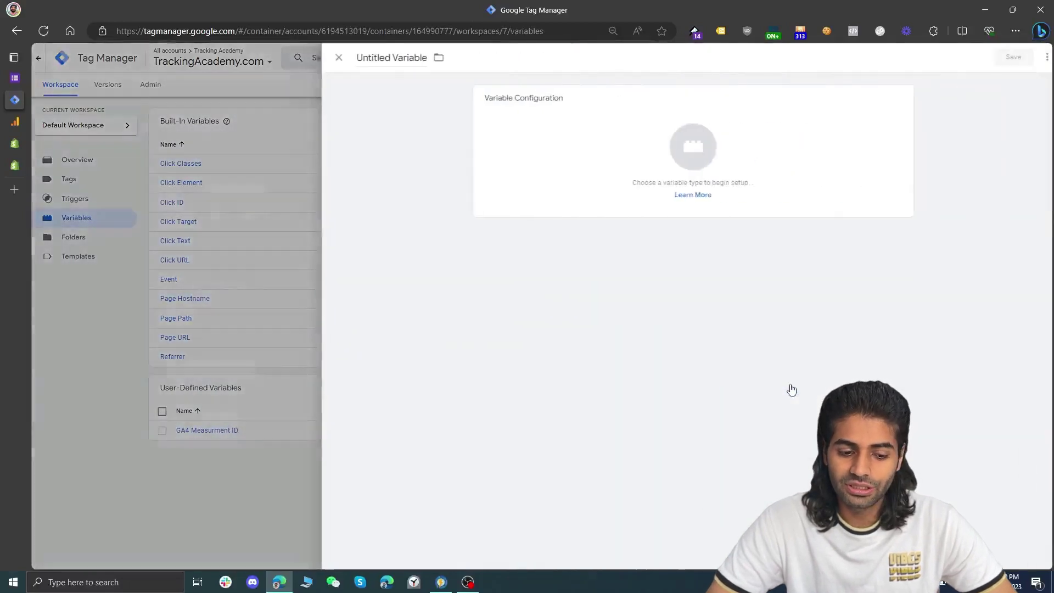
{"action": "left_click", "coordinate": [818, 195]}
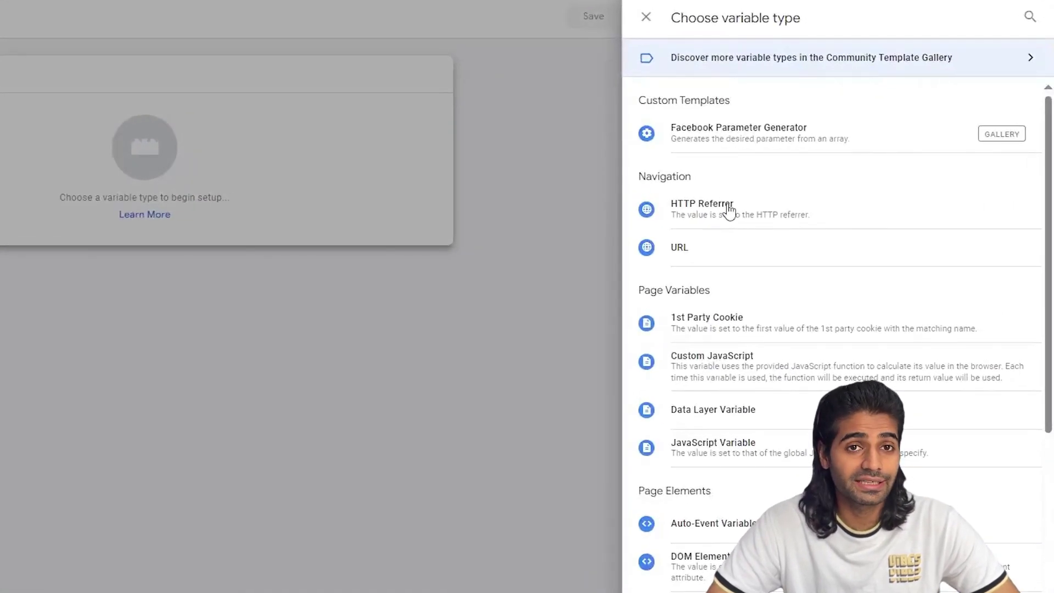
{"action": "left_click", "coordinate": [1029, 16]}
{"action": "type", "text": "goog"}
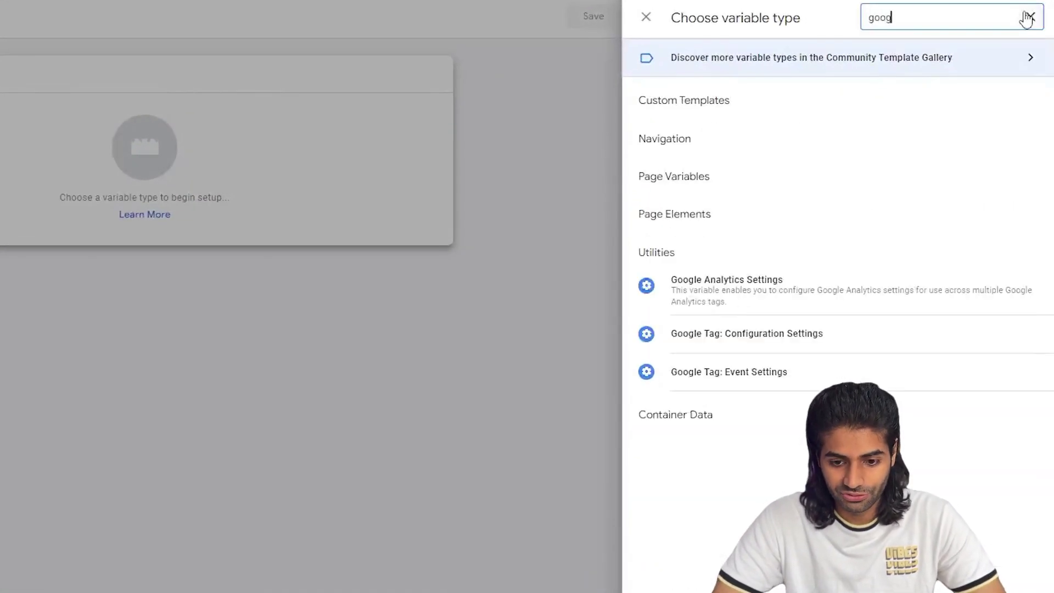
{"action": "type", "text": "le"}
{"action": "left_click", "coordinate": [878, 371]}
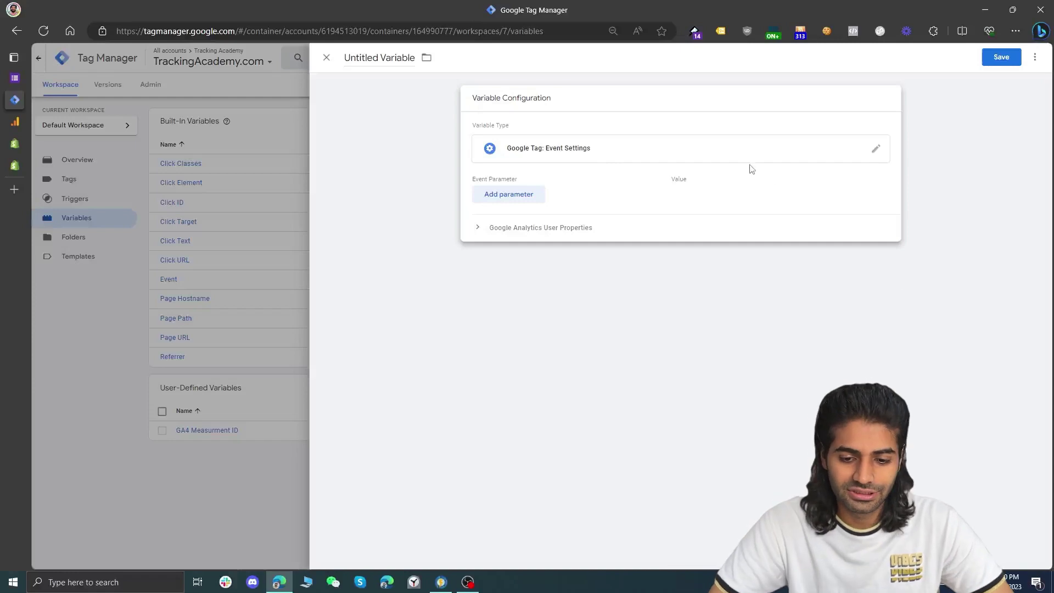
Add five event parameter rows and name the first two value and currency
{"action": "left_click", "coordinate": [488, 198]}
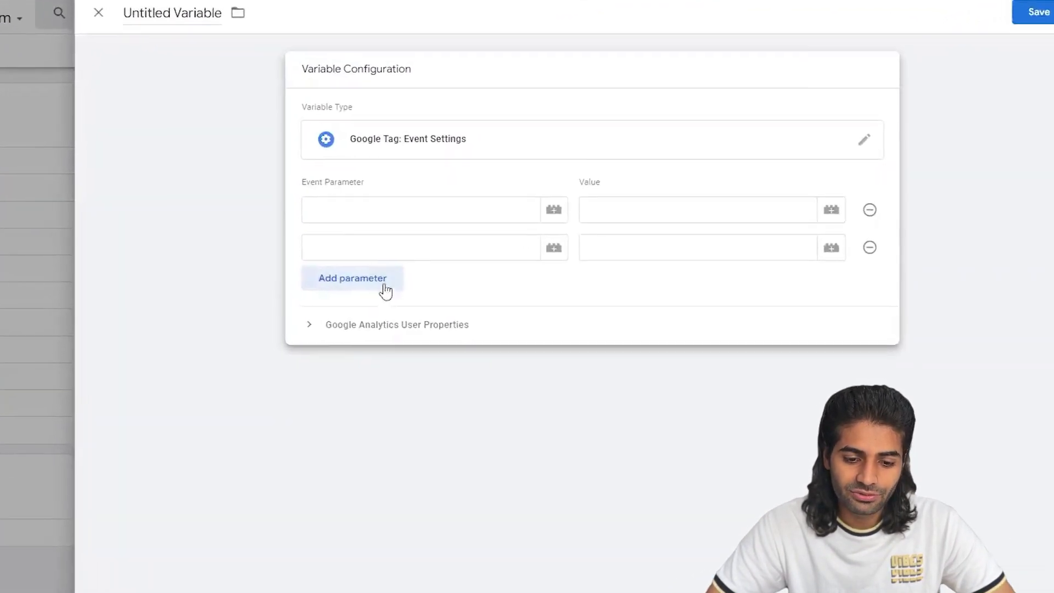
{"action": "left_click", "coordinate": [384, 284]}
{"action": "left_click", "coordinate": [379, 316]}
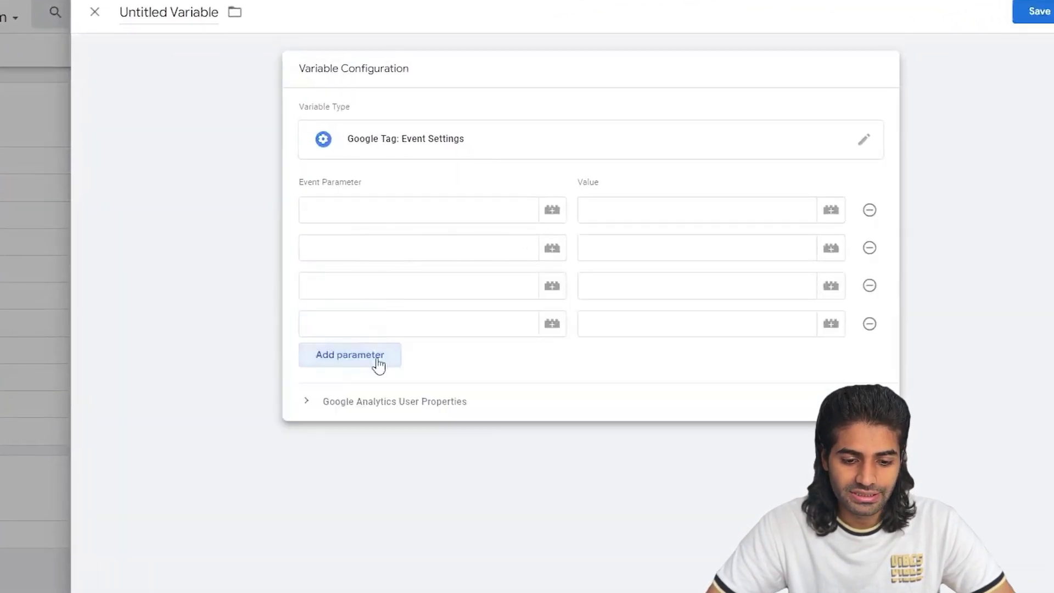
{"action": "left_click", "coordinate": [377, 357]}
{"action": "left_click", "coordinate": [373, 216]}
{"action": "type", "text": "value"}
{"action": "left_click", "coordinate": [364, 245]}
{"action": "type", "text": "currency"}
{"action": "left_click", "coordinate": [343, 280]}
Name the remaining parameters items, shipping_tier and payment_type
{"action": "left_click", "coordinate": [345, 286]}
{"action": "type", "text": "items"}
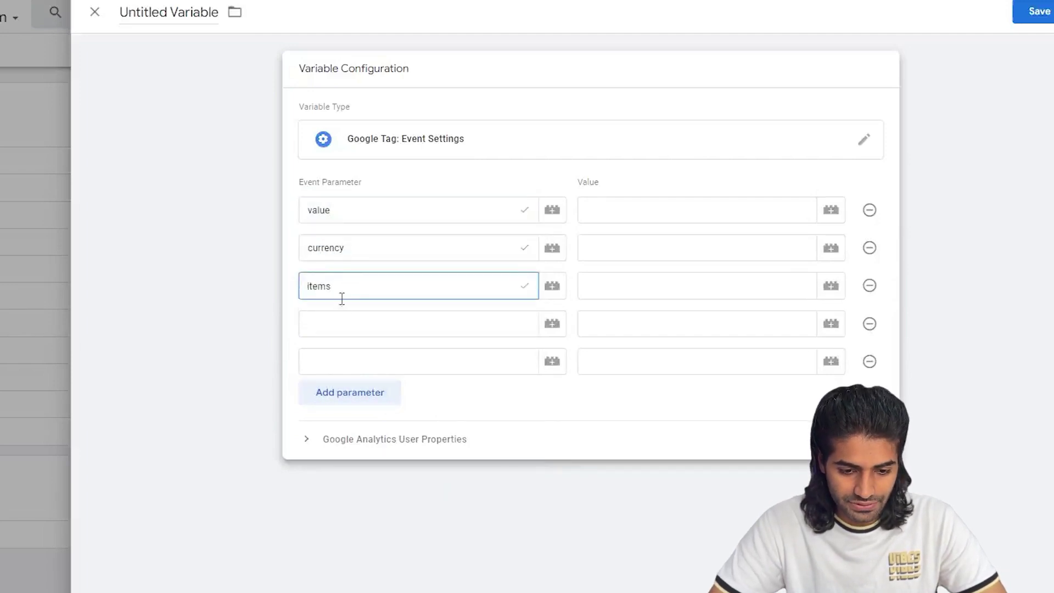
{"action": "left_click", "coordinate": [338, 319]}
{"action": "type", "text": "shi"}
{"action": "left_click", "coordinate": [340, 354]}
{"action": "left_click", "coordinate": [336, 361]}
{"action": "type", "text": "pa"}
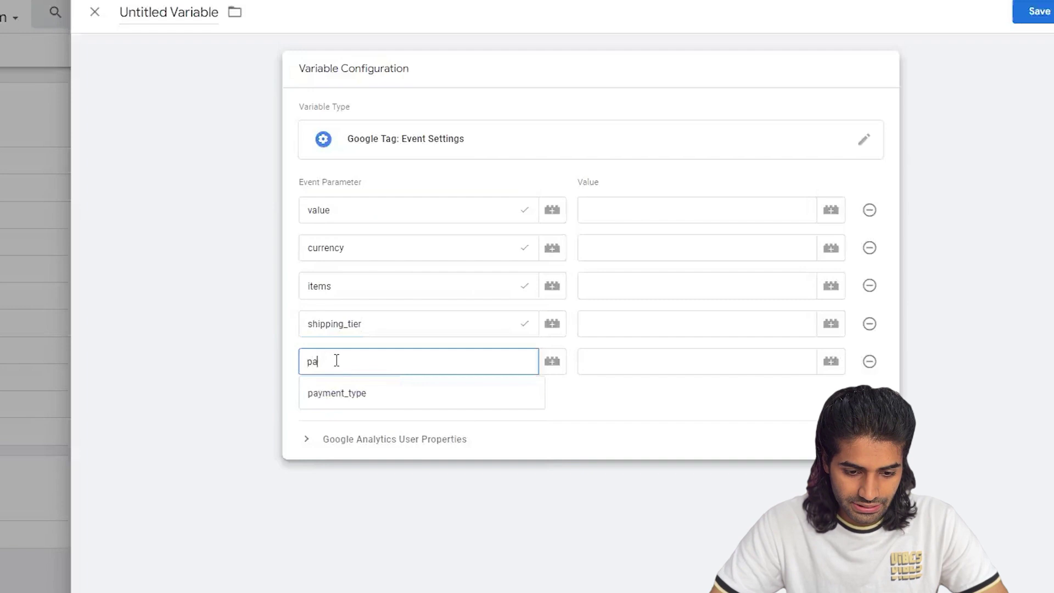
{"action": "left_click", "coordinate": [463, 392]}
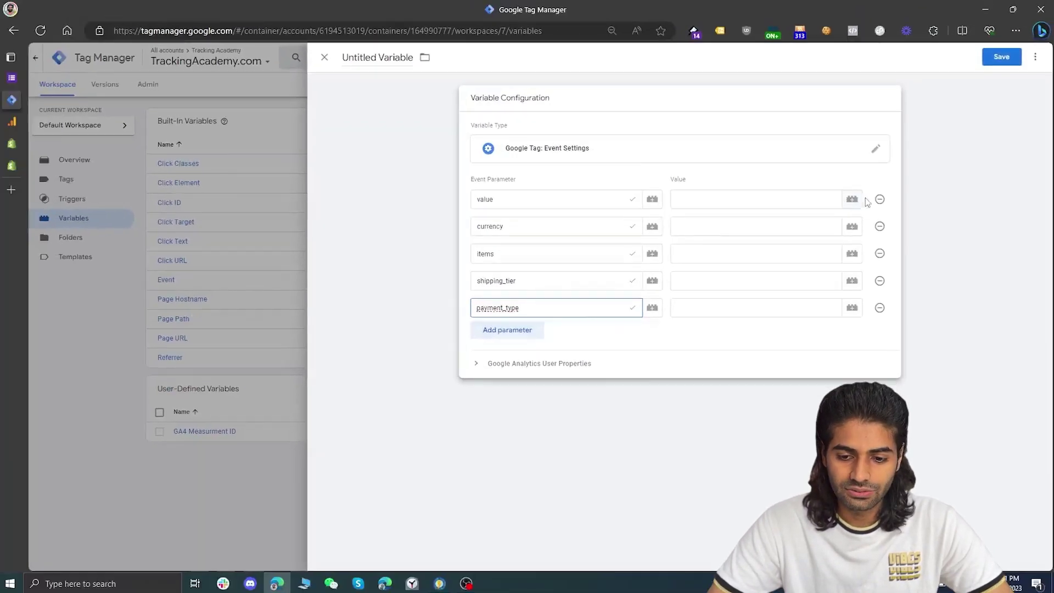
{"action": "left_click", "coordinate": [853, 199]}
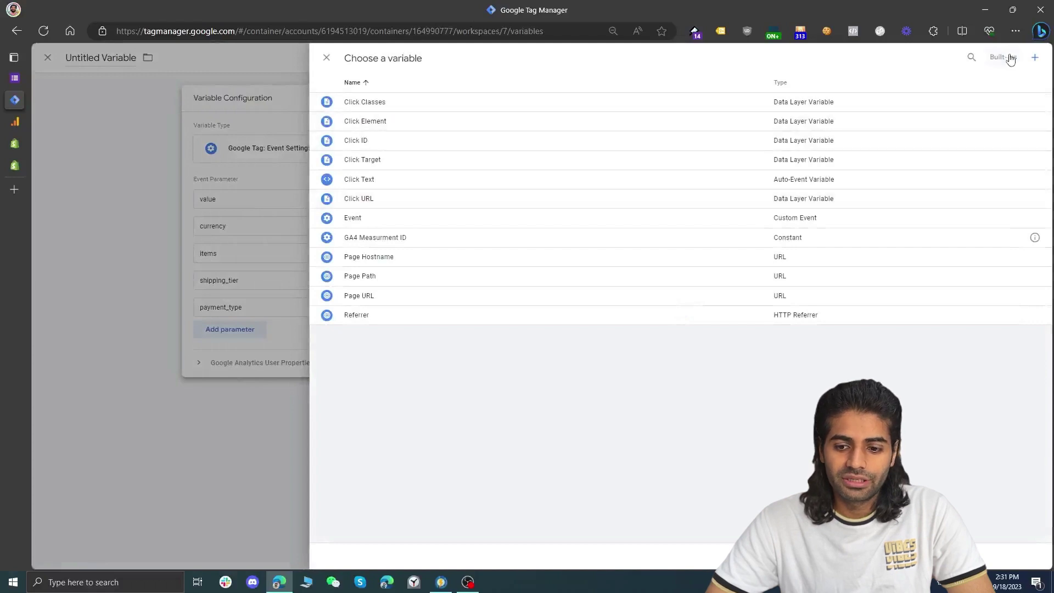
Map value to a new Data Layer Variable 'DLV ecommerce.value' reading ecommerce.value
{"action": "left_click", "coordinate": [1034, 60]}
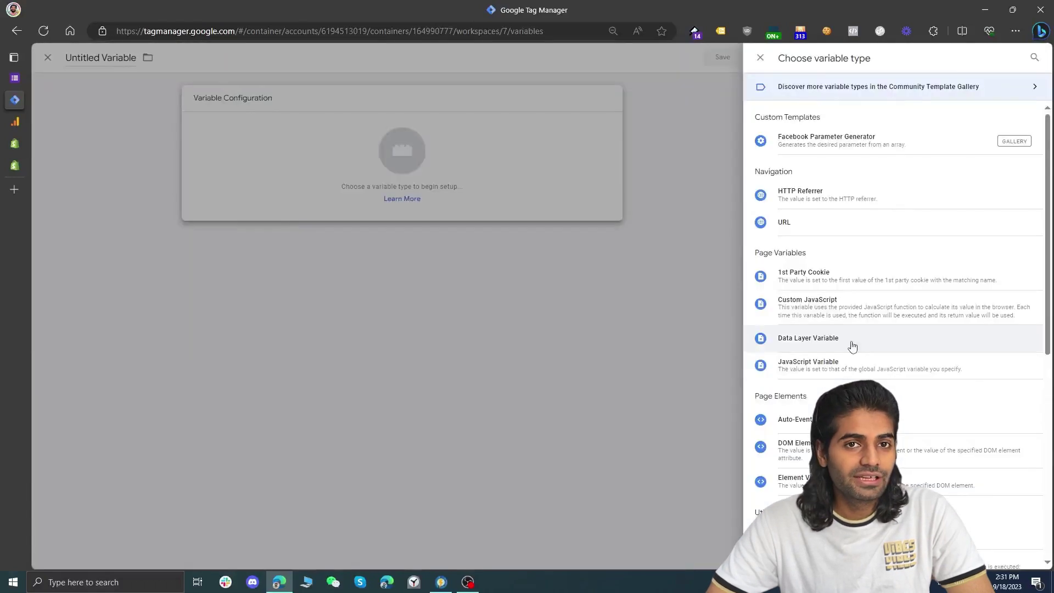
{"action": "left_click", "coordinate": [851, 345]}
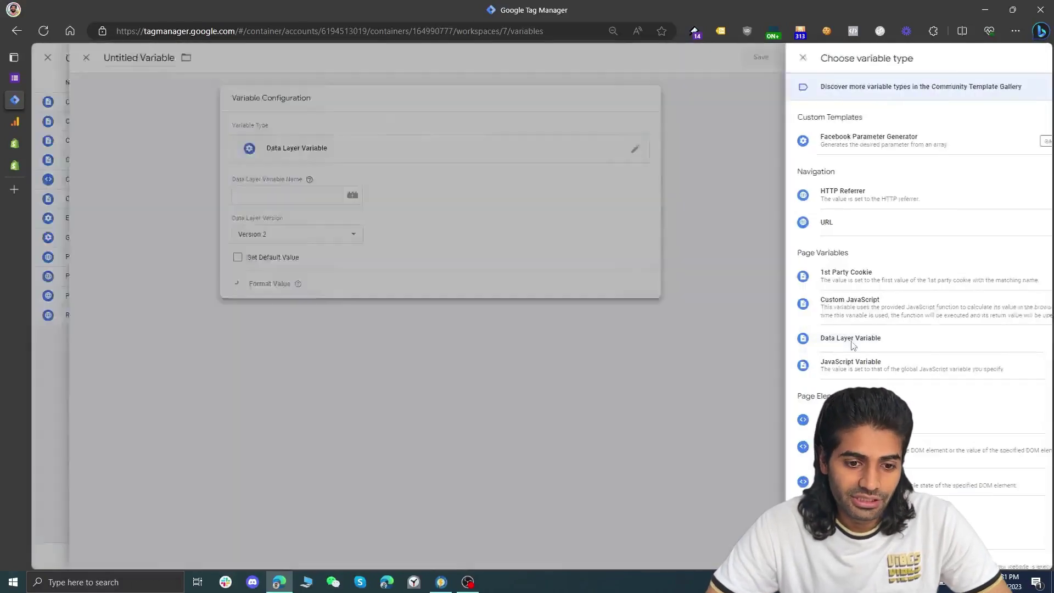
{"action": "left_click", "coordinate": [561, 199]}
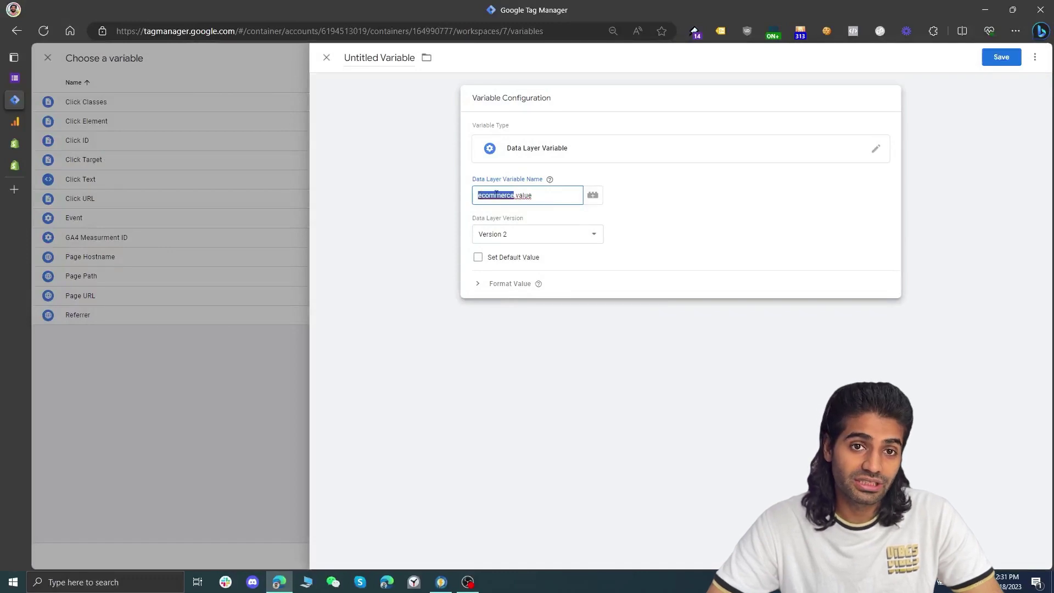
{"action": "left_click", "coordinate": [517, 197]}
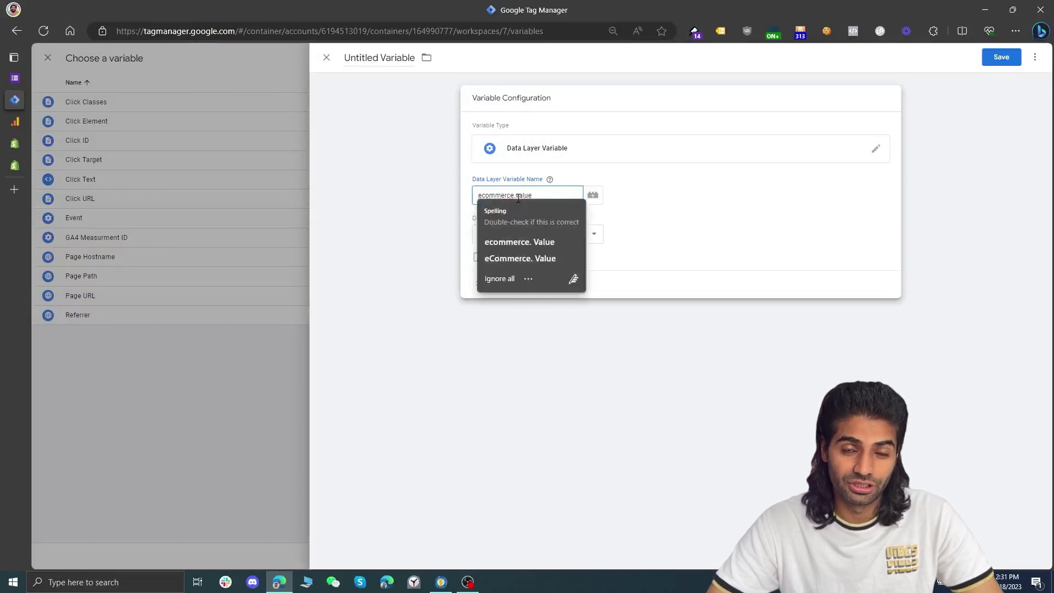
{"action": "left_click", "coordinate": [377, 64]}
{"action": "type", "text": "DLV"}
{"action": "type", "text": "ecommerce.value"}
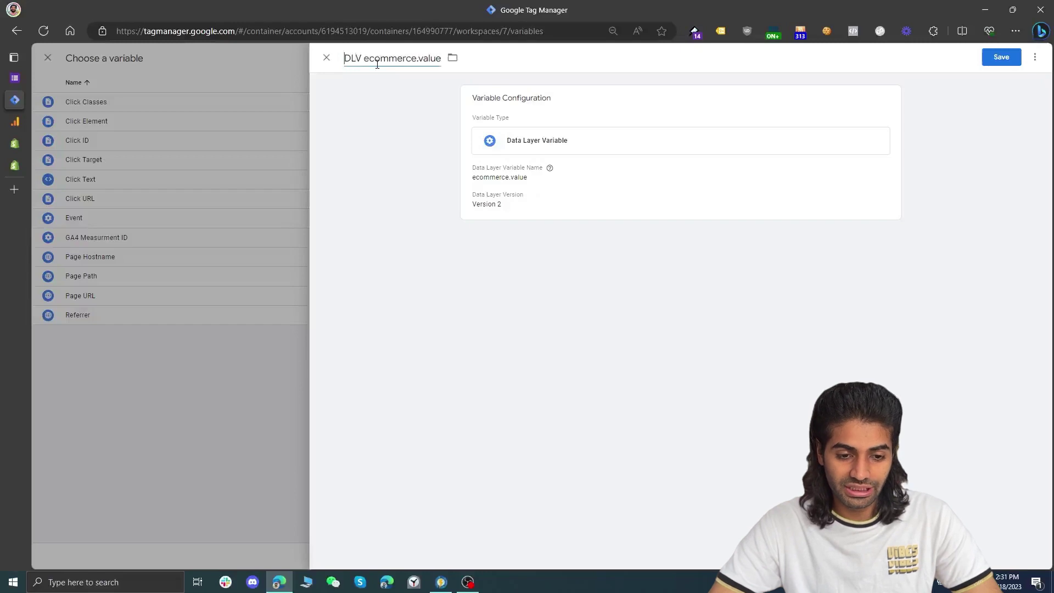
{"action": "left_click", "coordinate": [994, 55]}
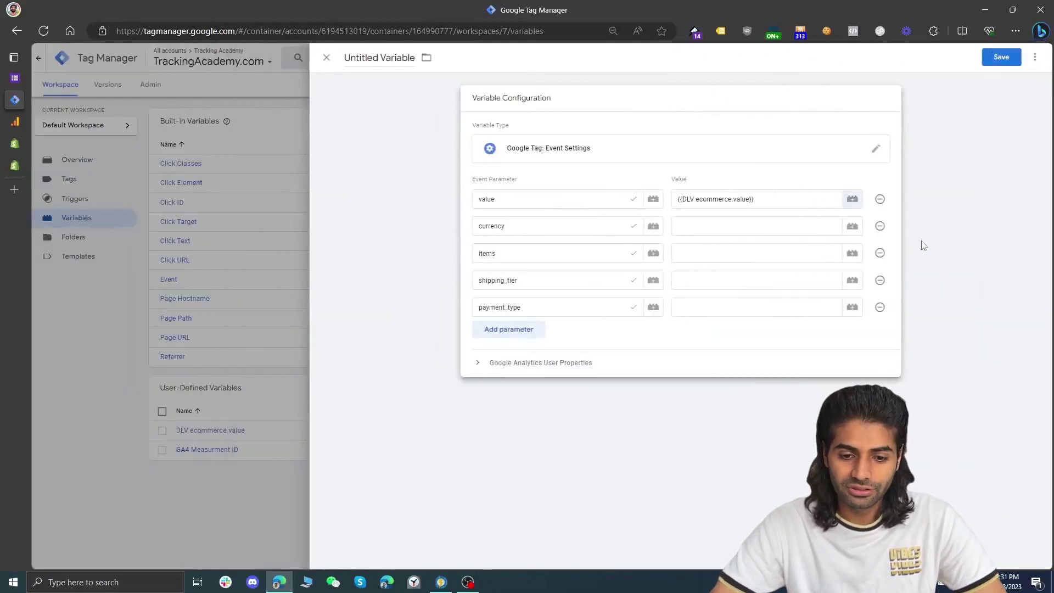
Map currency to a new Data Layer Variable 'DLV ecommerce.currency' reading ecommerce.currency
{"action": "left_click", "coordinate": [850, 231]}
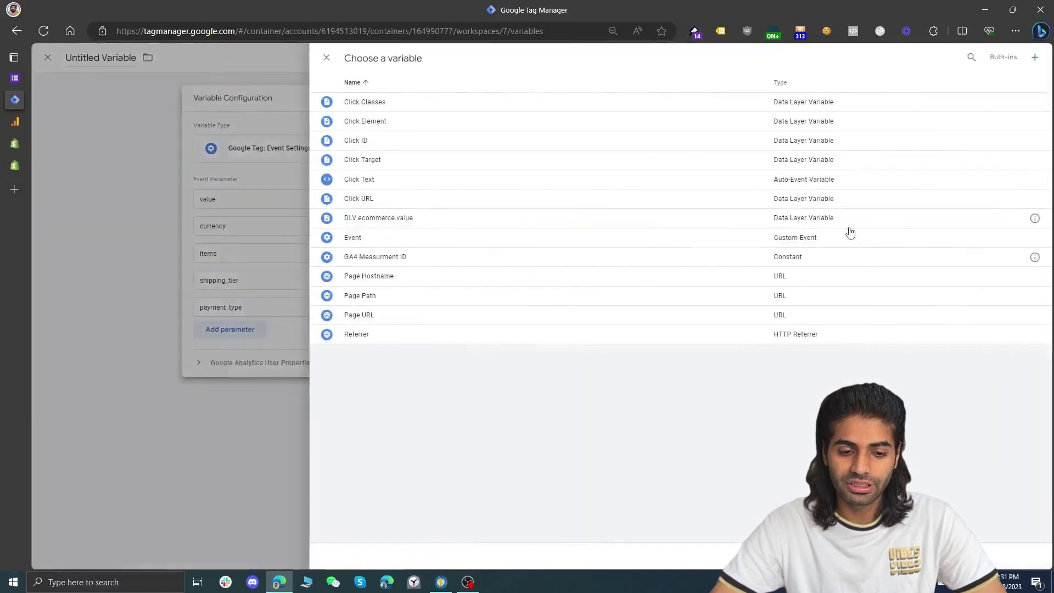
{"action": "left_click", "coordinate": [1033, 60]}
{"action": "left_click", "coordinate": [732, 146]}
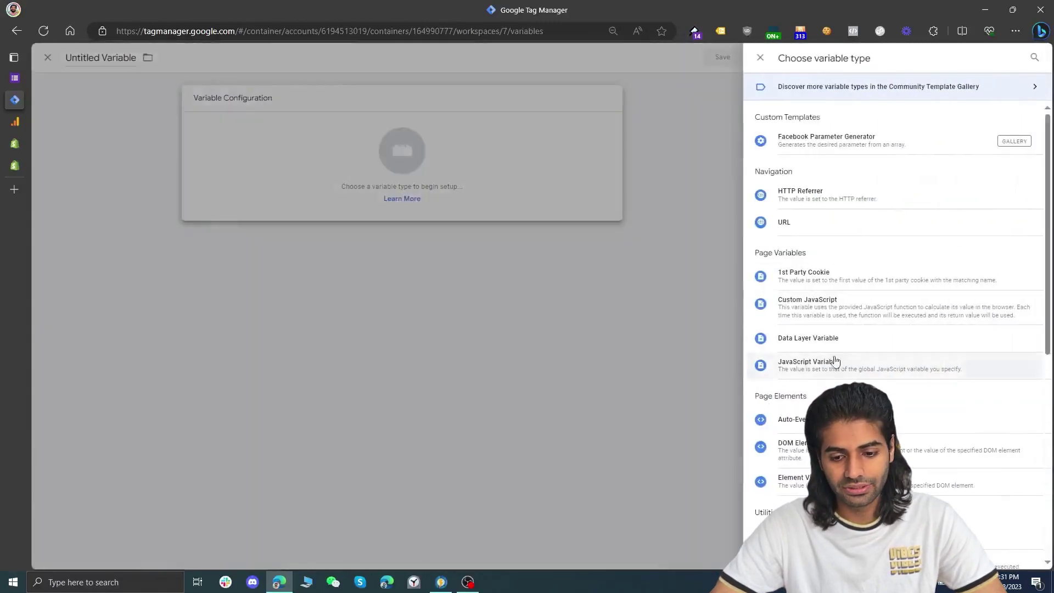
{"action": "left_click", "coordinate": [829, 345]}
{"action": "left_click", "coordinate": [528, 195]}
{"action": "type", "text": "e"}
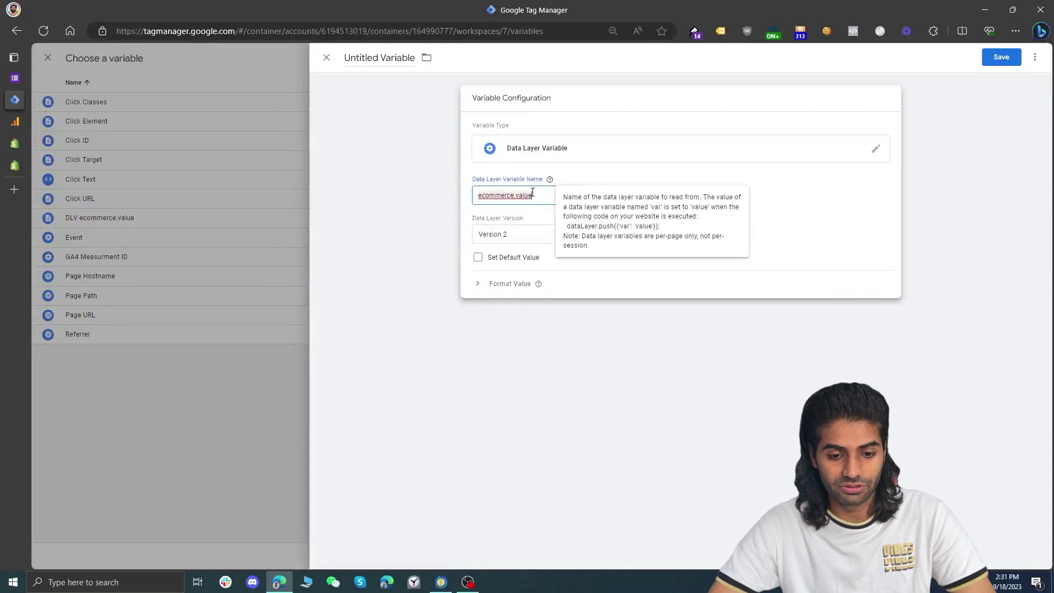
{"action": "type", "text": "commerce.currency"}
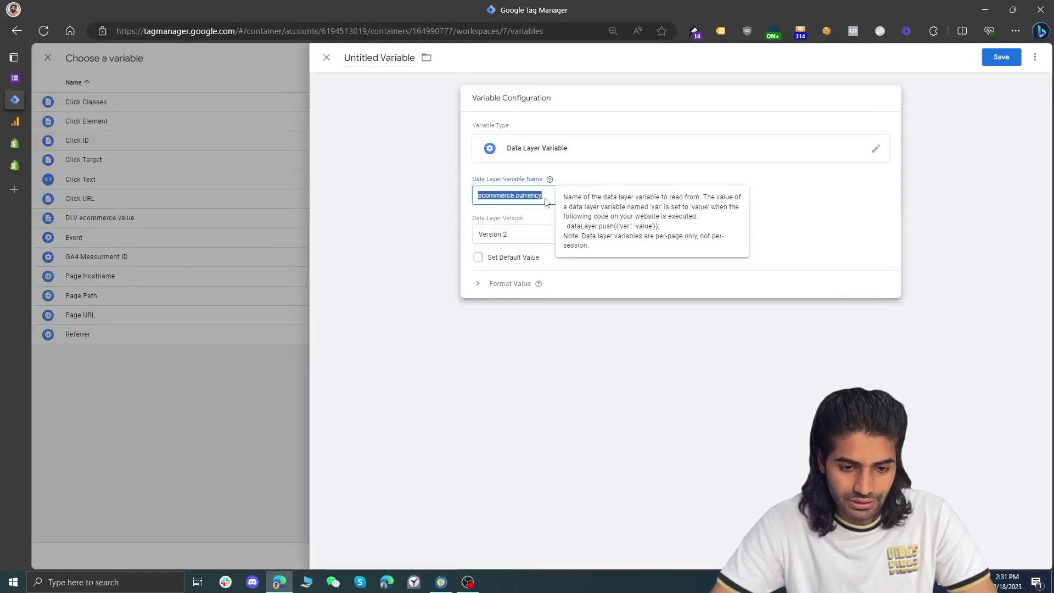
{"action": "left_click", "coordinate": [375, 58]}
{"action": "type", "text": "DLV"}
{"action": "type", "text": "ecommerce.currency"}
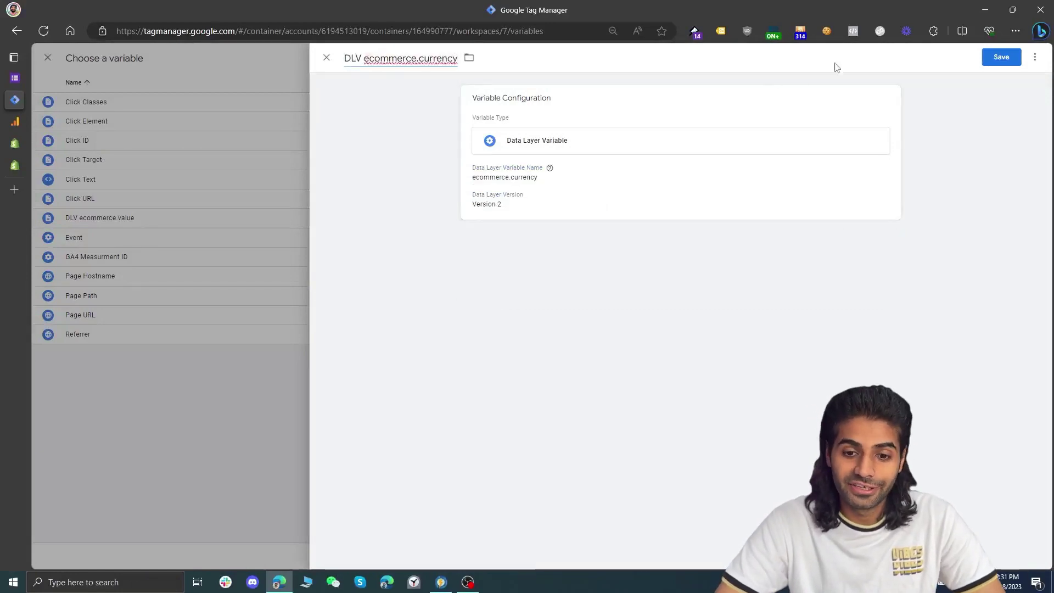
{"action": "left_click", "coordinate": [993, 61]}
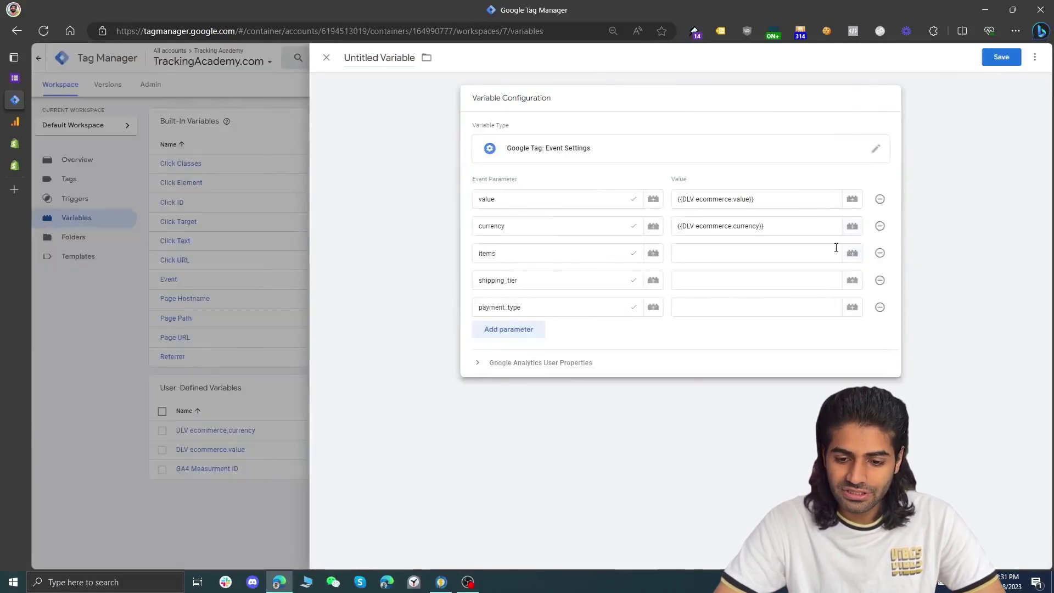
Map items to a new Data Layer Variable 'DLV ecommerce.items' reading ecommerce.items
{"action": "left_click", "coordinate": [853, 254]}
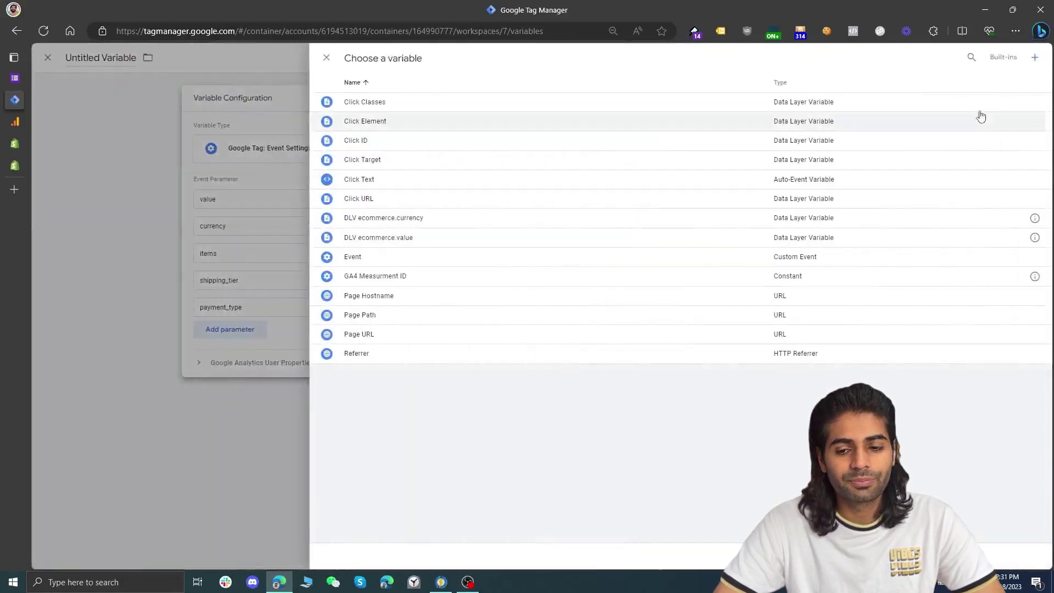
{"action": "left_click", "coordinate": [1031, 60]}
{"action": "left_click", "coordinate": [788, 141]}
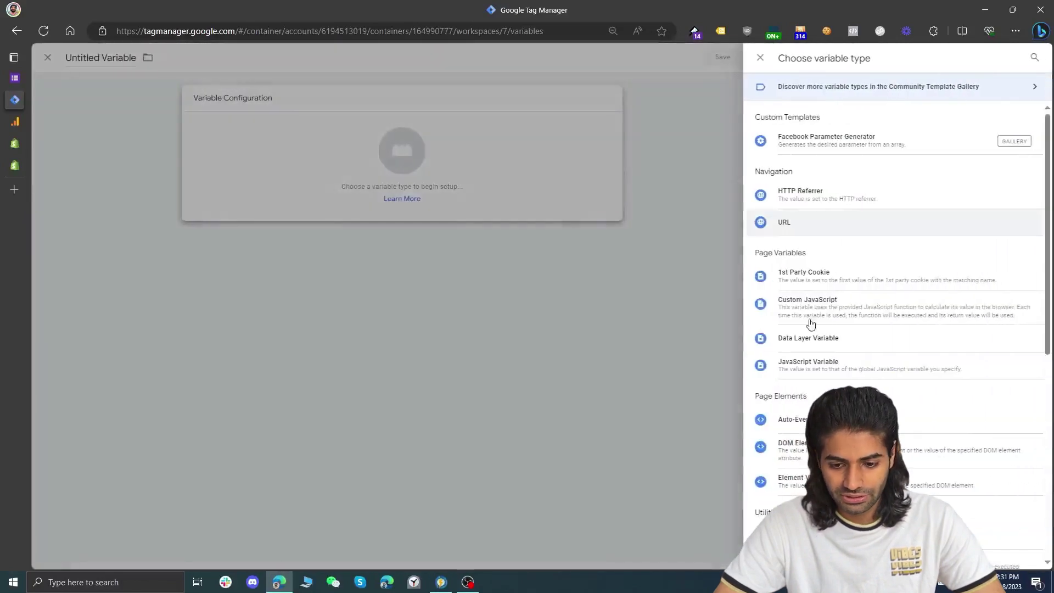
{"action": "left_click", "coordinate": [805, 337]}
{"action": "left_click", "coordinate": [511, 199]}
{"action": "type", "text": "ecommerce.items"}
{"action": "left_click", "coordinate": [360, 58]}
{"action": "type", "text": "DLV"}
{"action": "type", "text": "ecommerce.items"}
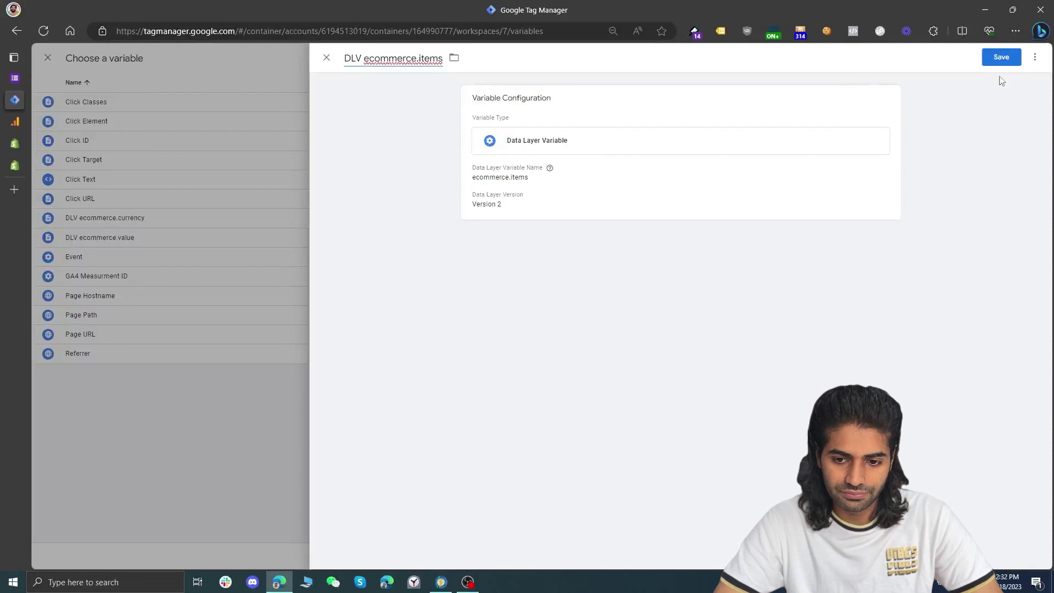
{"action": "left_click", "coordinate": [999, 58]}
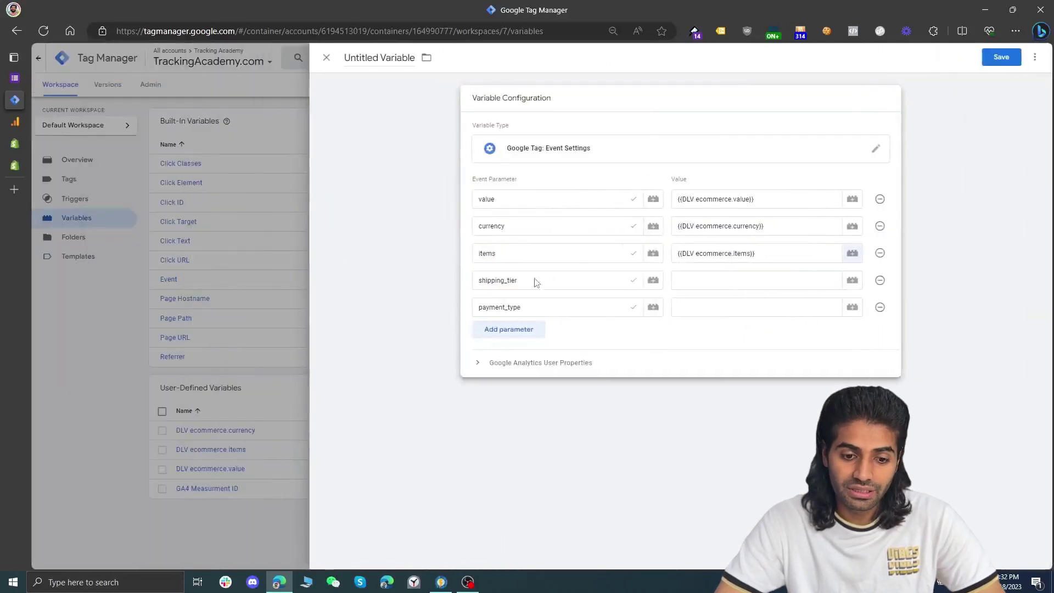
Map shipping_tier to a new Data Layer Variable 'DLV ecommerce.shipping_tier'
{"action": "double_click", "coordinate": [562, 277]}
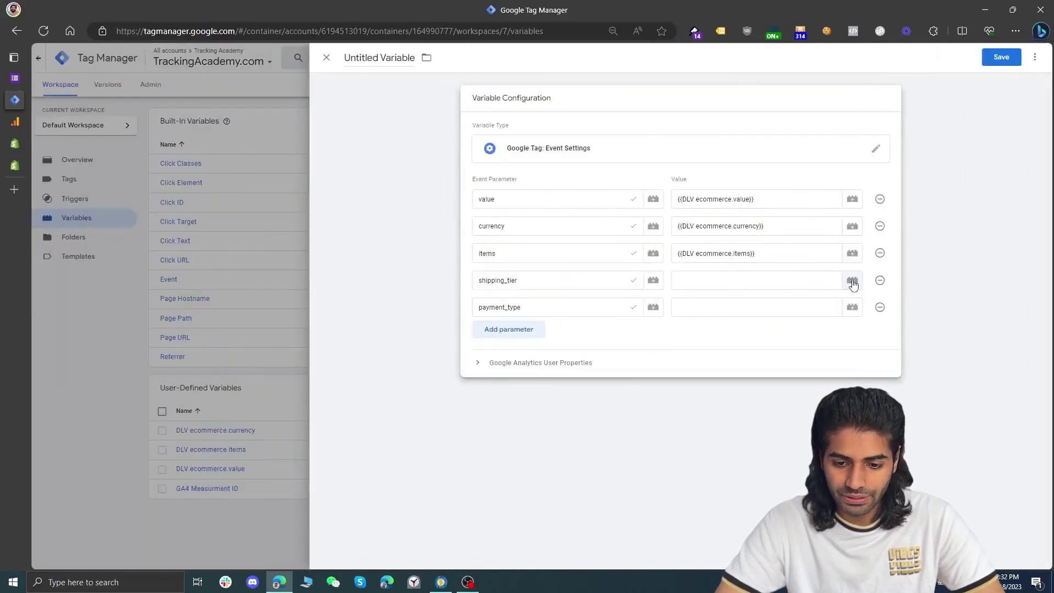
{"action": "left_click", "coordinate": [851, 280]}
{"action": "left_click", "coordinate": [1031, 57]}
{"action": "left_click", "coordinate": [670, 181]}
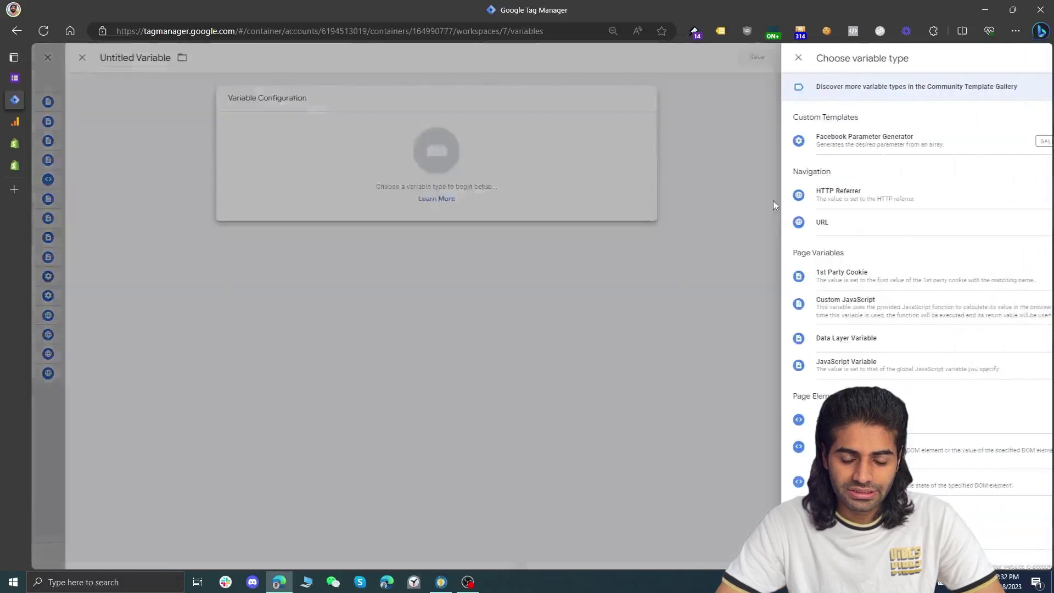
{"action": "left_click", "coordinate": [749, 341]}
{"action": "left_click", "coordinate": [550, 195]}
{"action": "type", "text": "ecommerce.shipping_tier"}
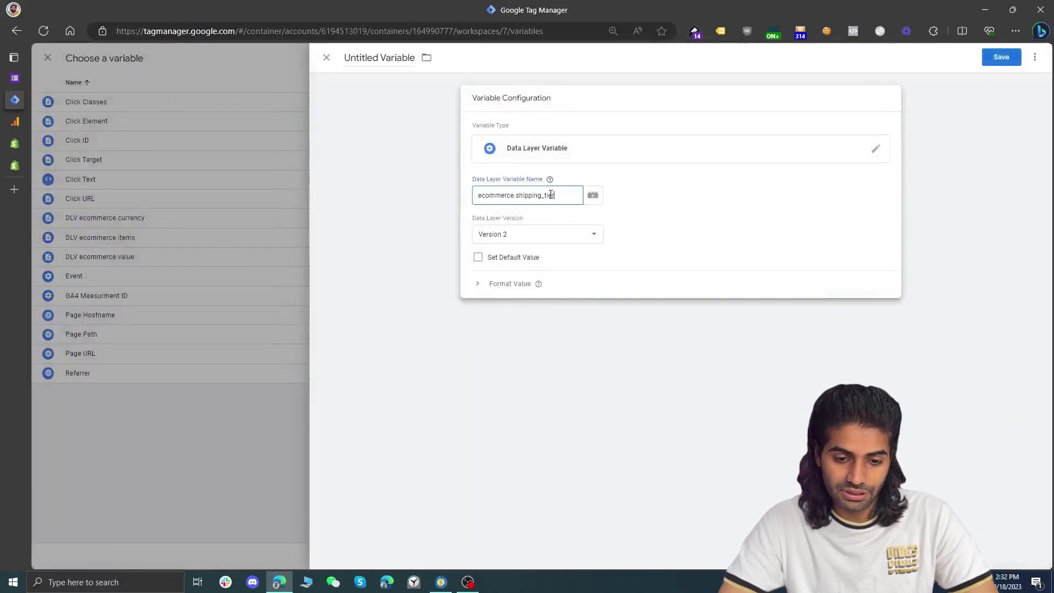
{"action": "key", "text": "ctrl+a"}
{"action": "key", "text": "ctrl+c"}
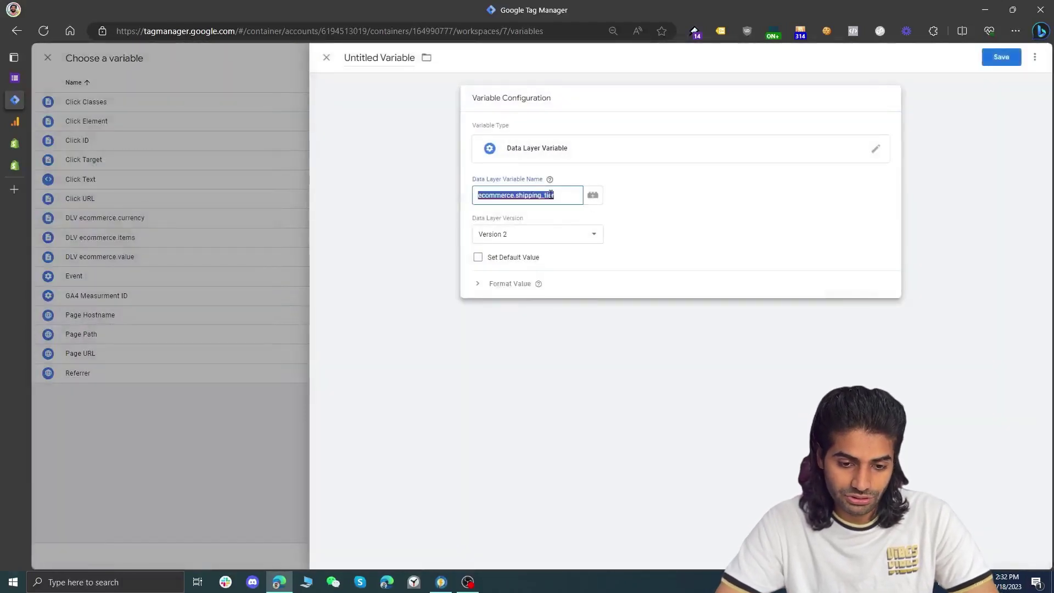
{"action": "left_click", "coordinate": [383, 58]}
{"action": "type", "text": "DLV"}
{"action": "key", "text": "ctrl+v"}
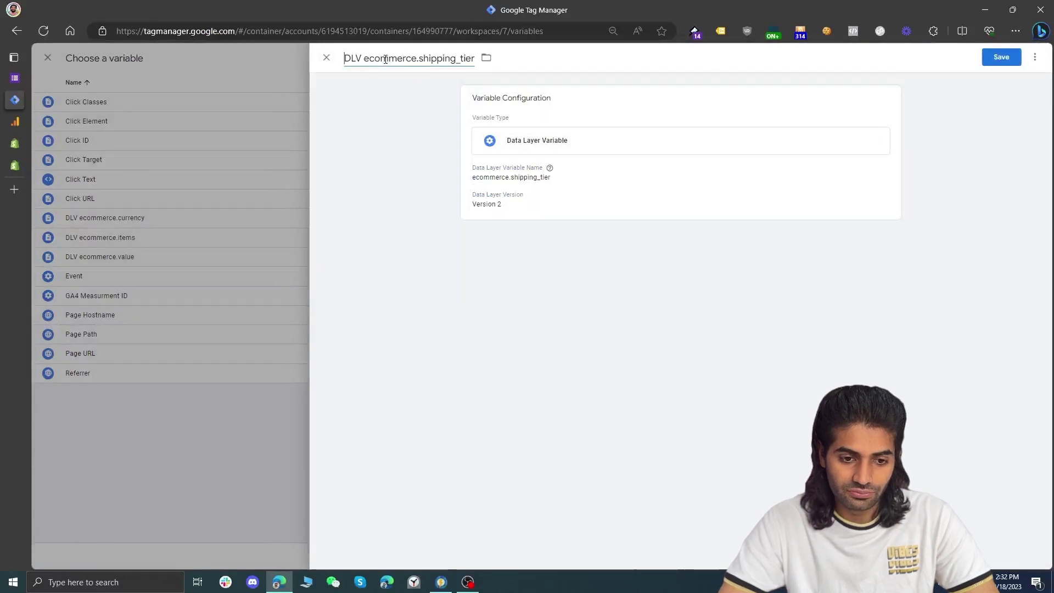
{"action": "left_click", "coordinate": [994, 60]}
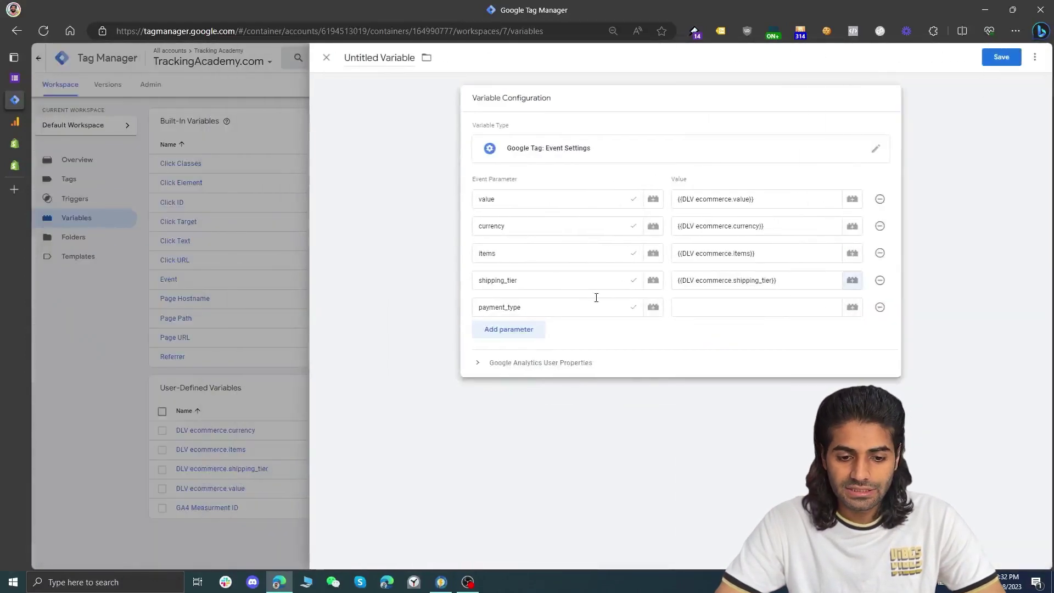
Map payment_type to a new Data Layer Variable 'DLV ecommerce.payment_type'
{"action": "double_click", "coordinate": [598, 305]}
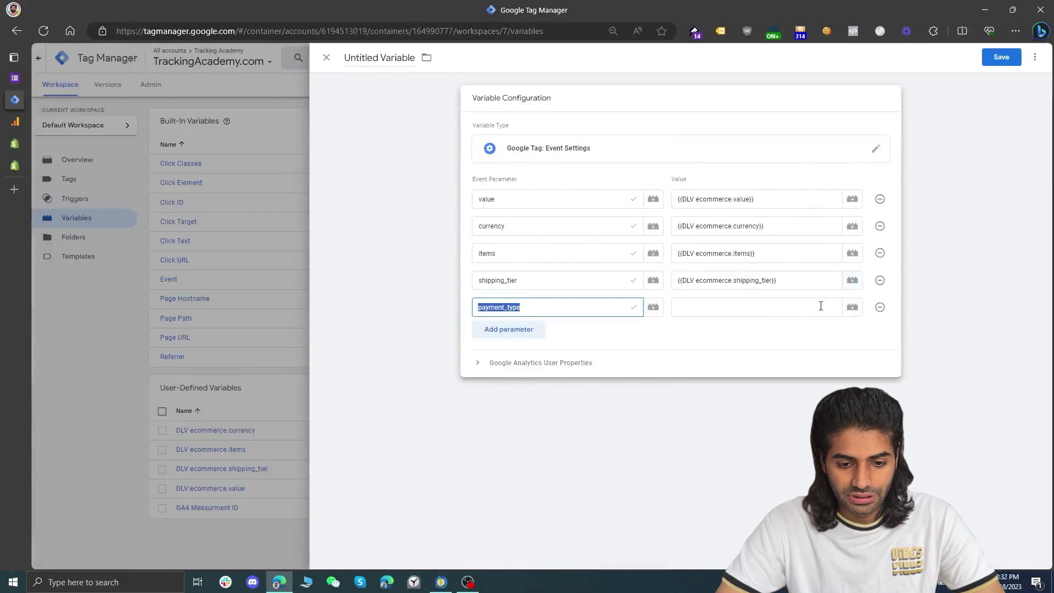
{"action": "left_click", "coordinate": [851, 307]}
{"action": "left_click", "coordinate": [1035, 58]}
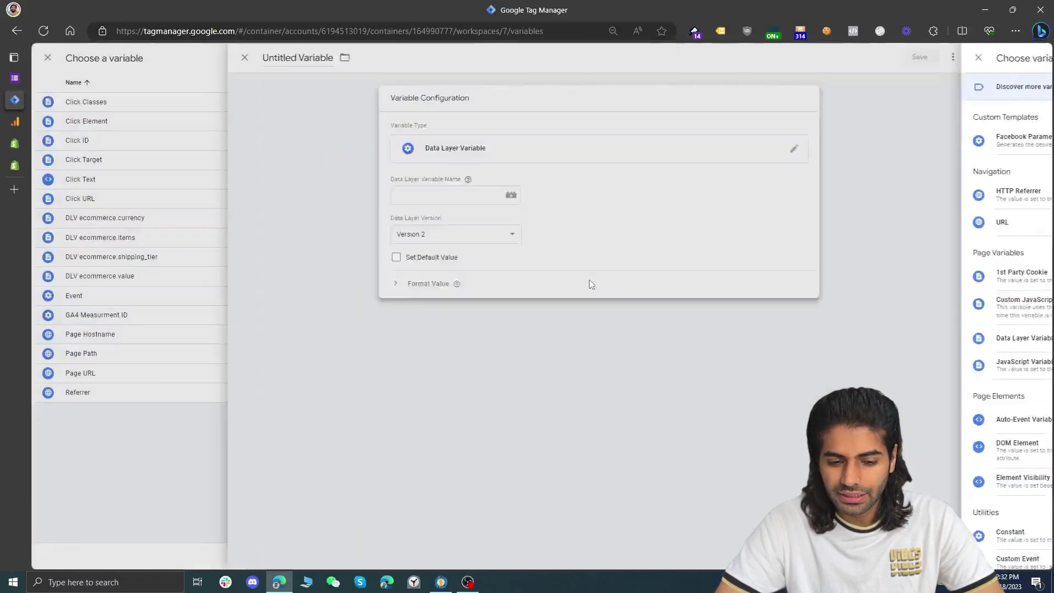
{"action": "left_click", "coordinate": [504, 197]}
{"action": "type", "text": "ecommerce.payment_type"}
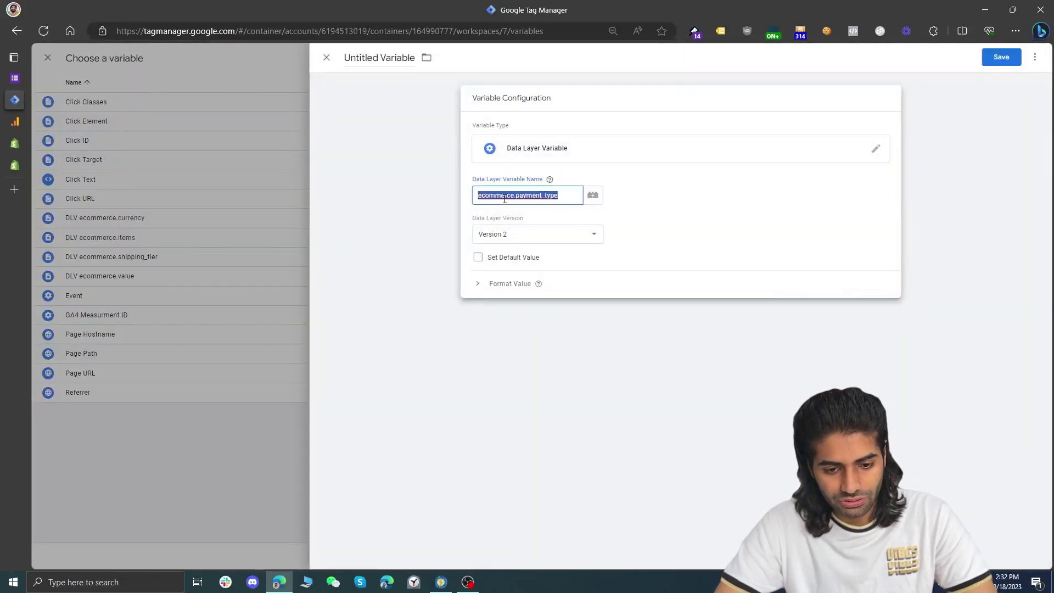
{"action": "key", "text": "ctrl+a"}
{"action": "key", "text": "ctrl+c"}
{"action": "left_click", "coordinate": [379, 58]}
{"action": "type", "text": "DLV"}
{"action": "key", "text": "ctrl+v"}
{"action": "left_click", "coordinate": [1000, 58]}
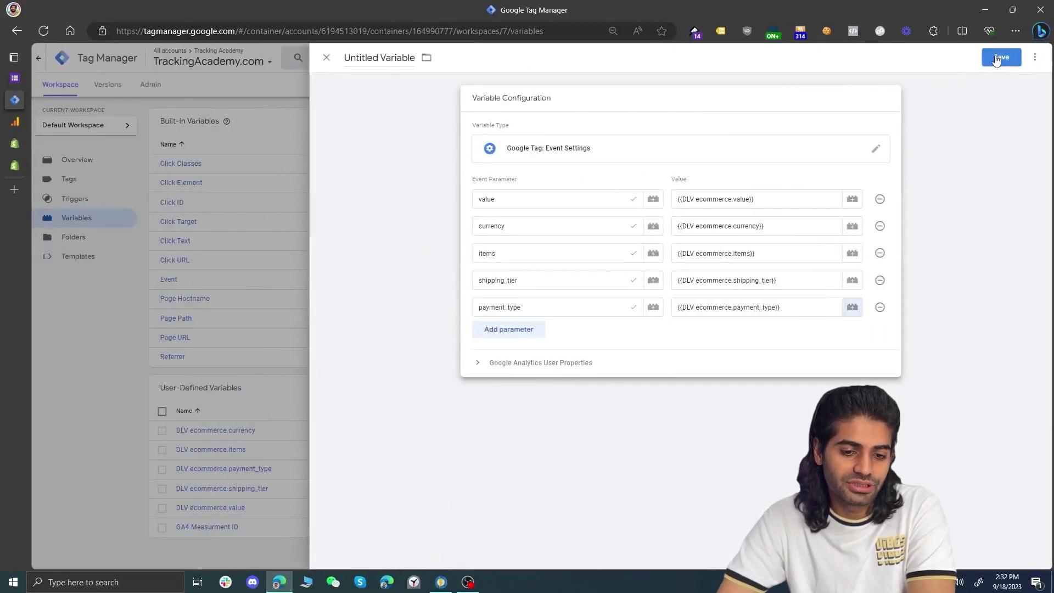
{"action": "double_click", "coordinate": [573, 275]}
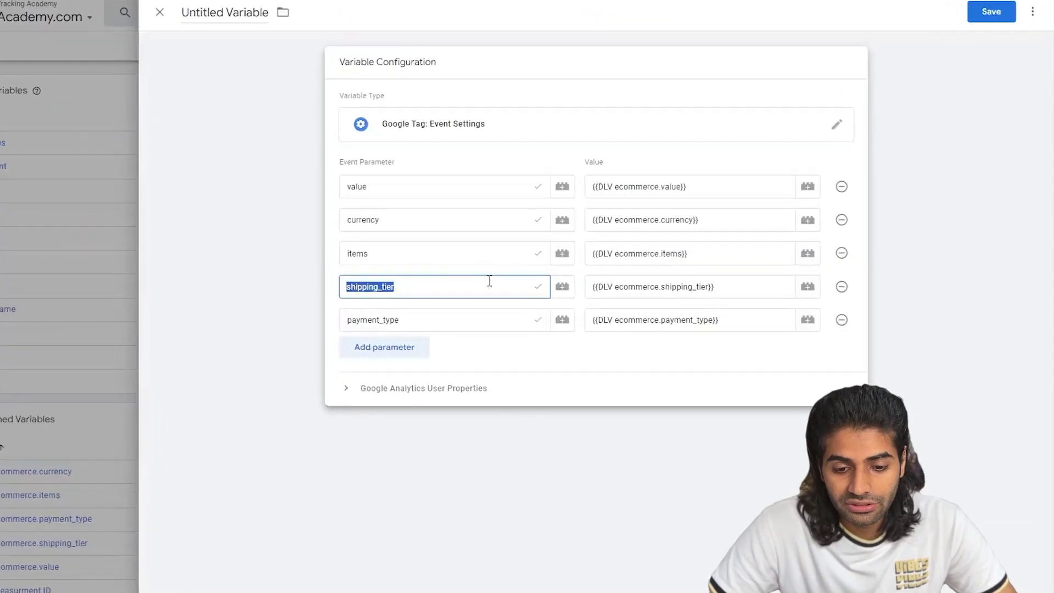
{"action": "left_click", "coordinate": [634, 308]}
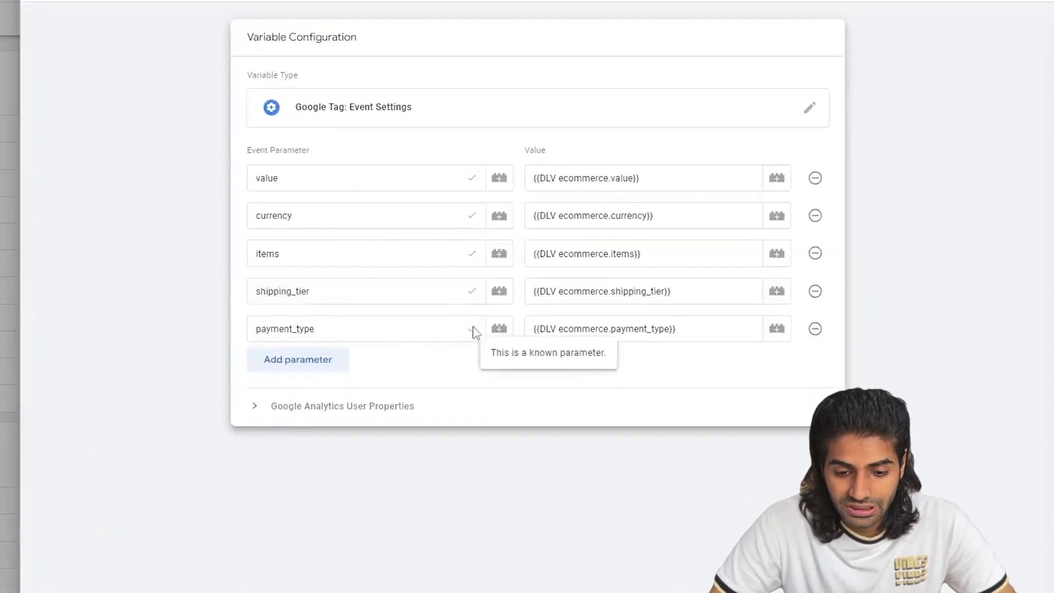
{"action": "left_click", "coordinate": [318, 366]}
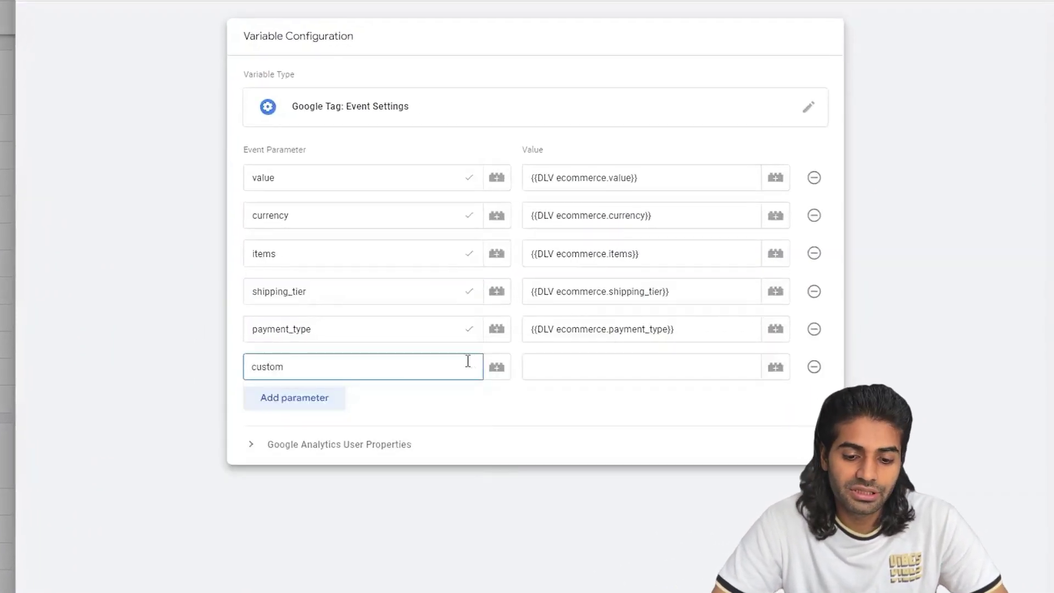
{"action": "left_click", "coordinate": [848, 377]}
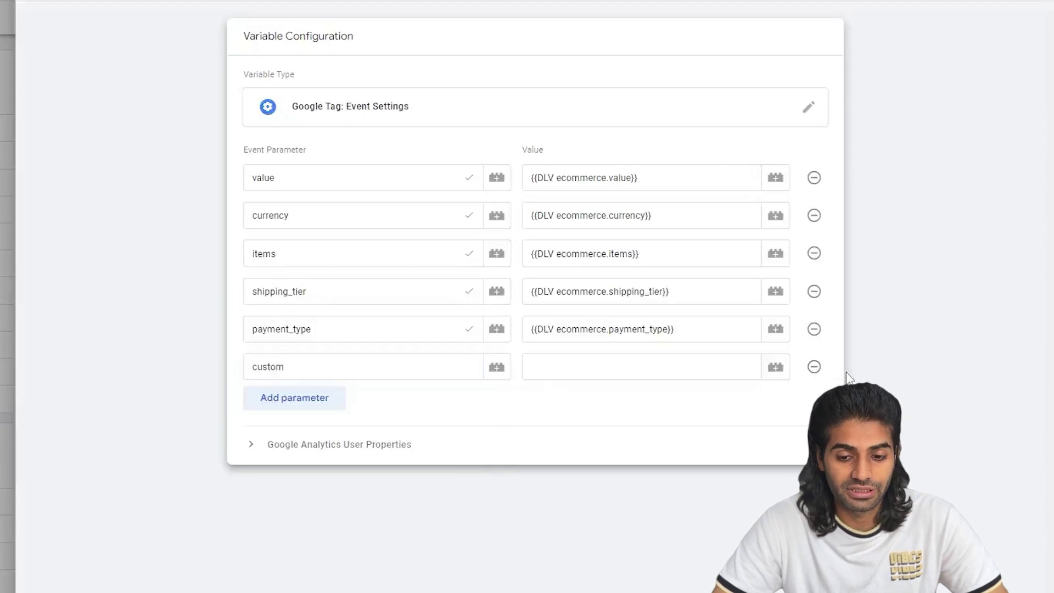
{"action": "left_click", "coordinate": [814, 367]}
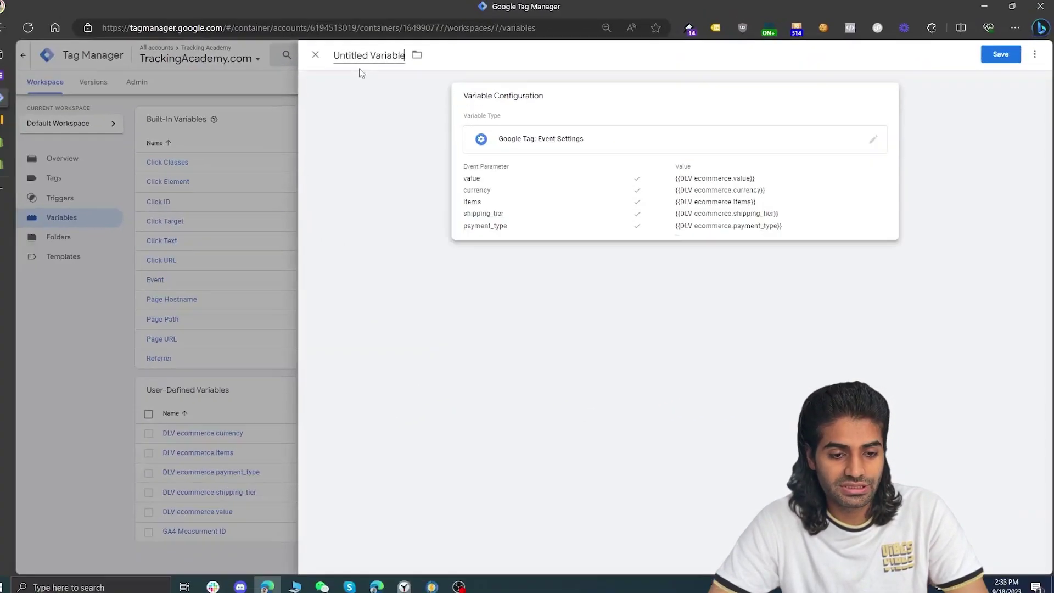
Save the Event Settings variable as 'GTES EEC Event Parameter' and go to the Tags section
{"action": "left_click", "coordinate": [369, 70]}
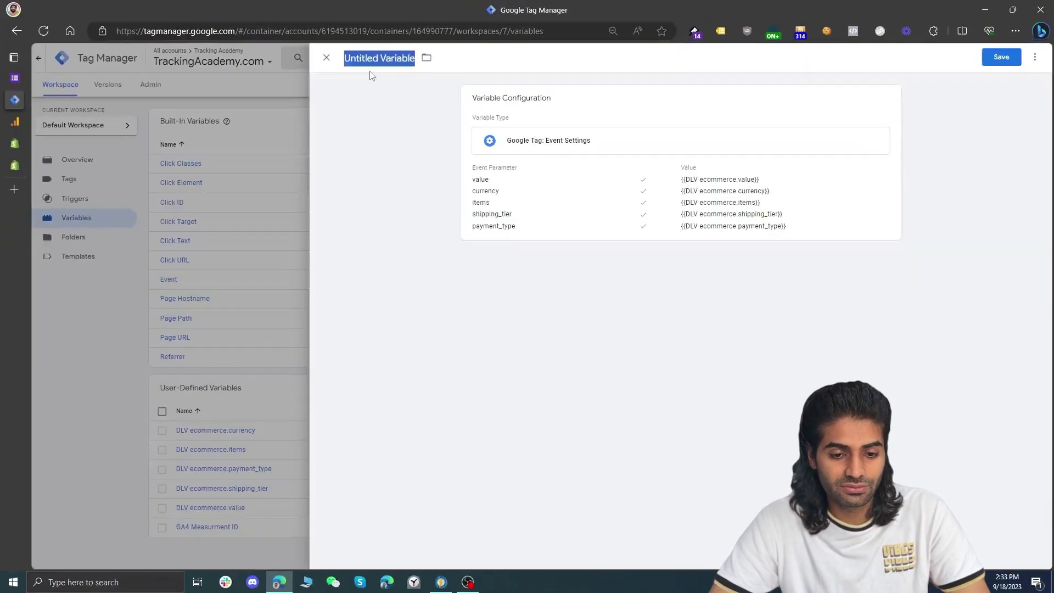
{"action": "type", "text": "GTES EEC Event Parameter"}
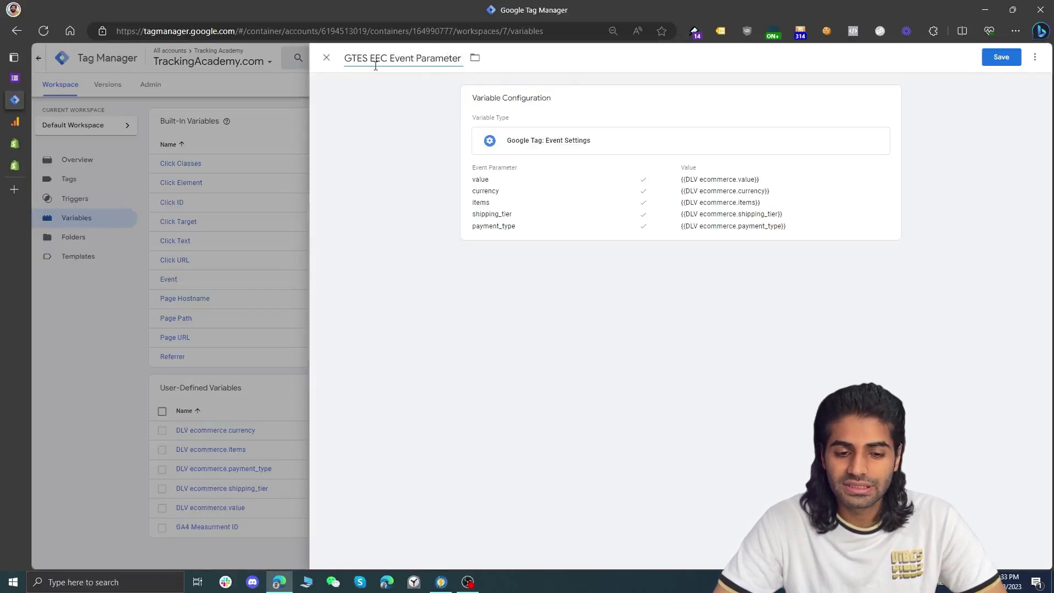
{"action": "left_click", "coordinate": [1015, 57]}
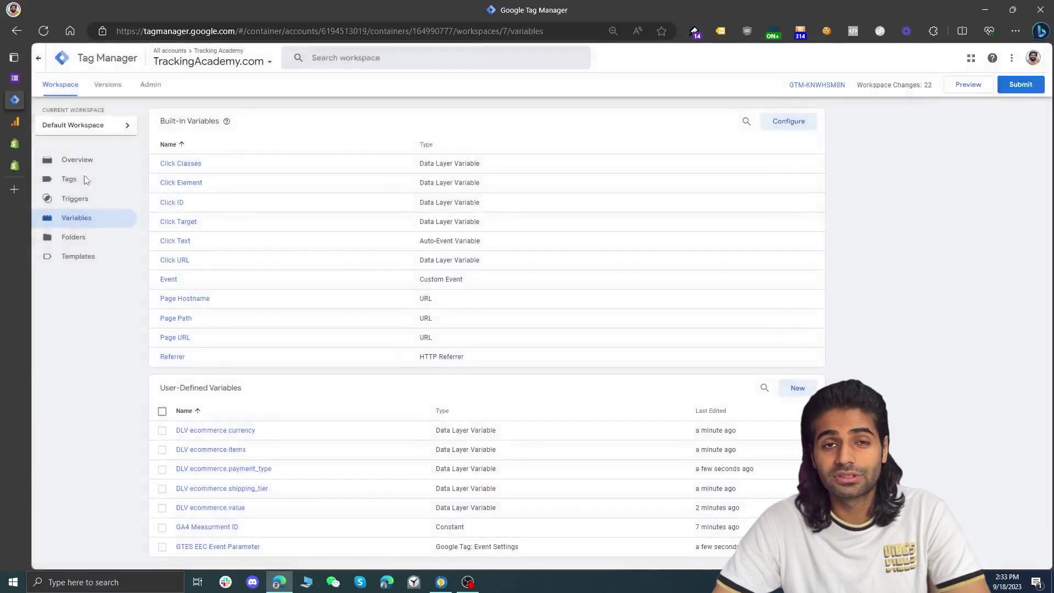
{"action": "left_click", "coordinate": [85, 180]}
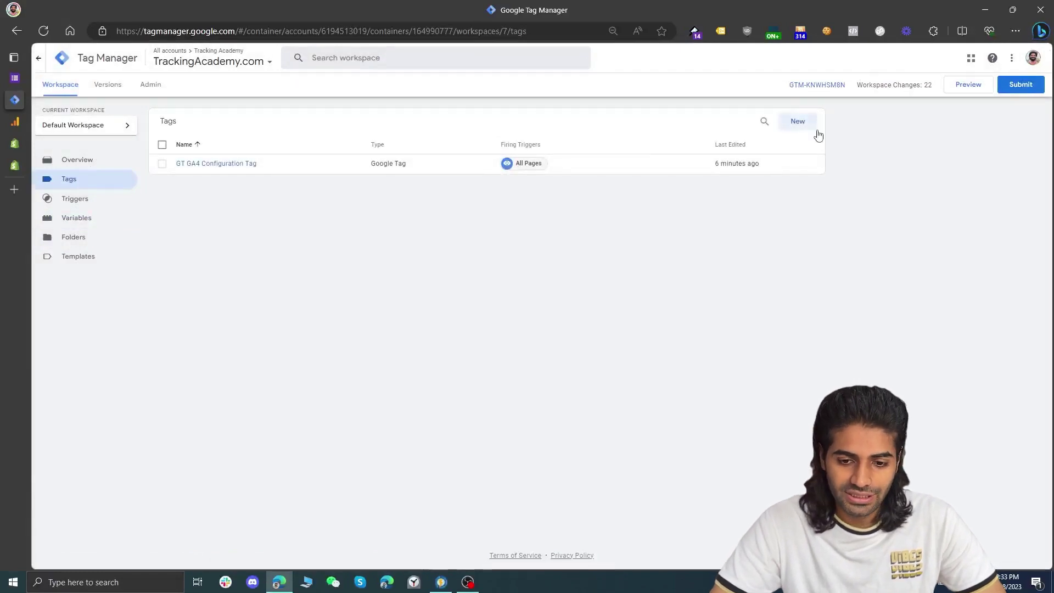
Start a new tag that fires on the CE custom_add_payment_info trigger
{"action": "left_click", "coordinate": [807, 124]}
{"action": "left_click", "coordinate": [673, 280]}
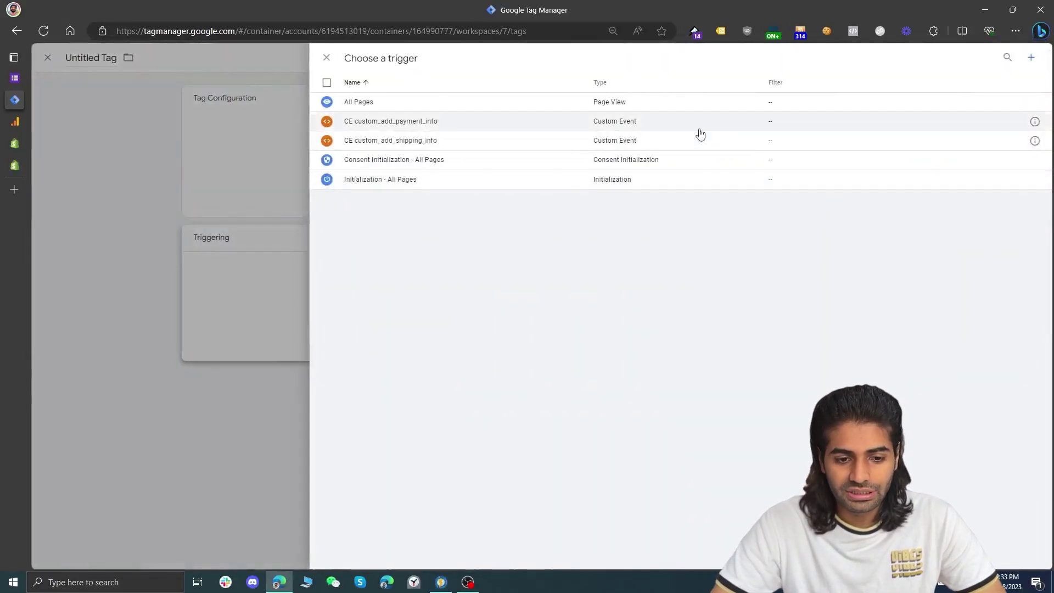
{"action": "left_click", "coordinate": [699, 128]}
Make it a GA4 Event tag with Measurement ID {{GA4 Measurment ID}} and event name add_payment_info
{"action": "left_click", "coordinate": [597, 169]}
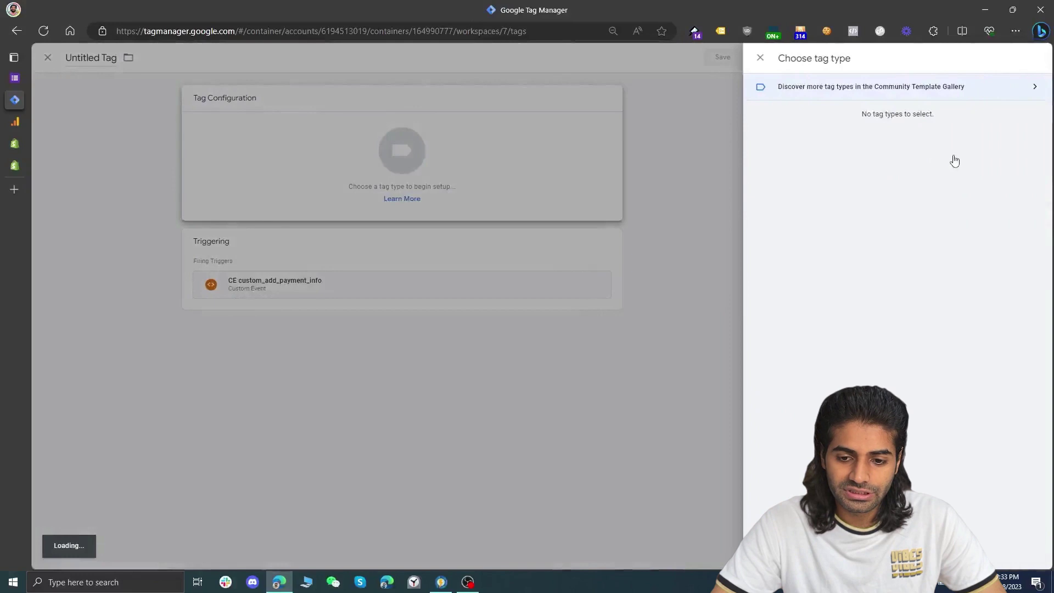
{"action": "left_click", "coordinate": [951, 153]}
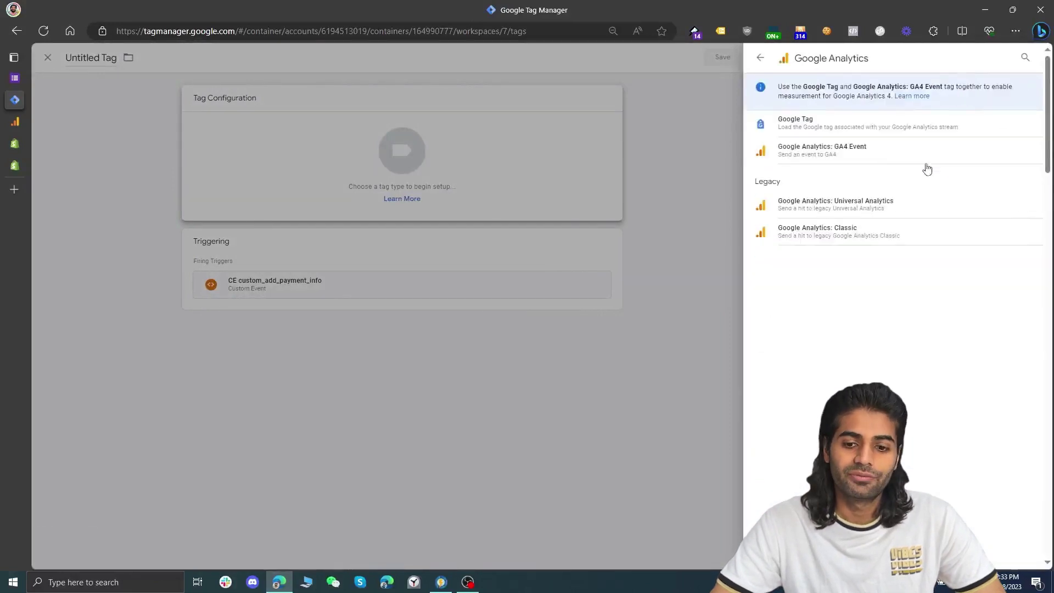
{"action": "left_click", "coordinate": [849, 161]}
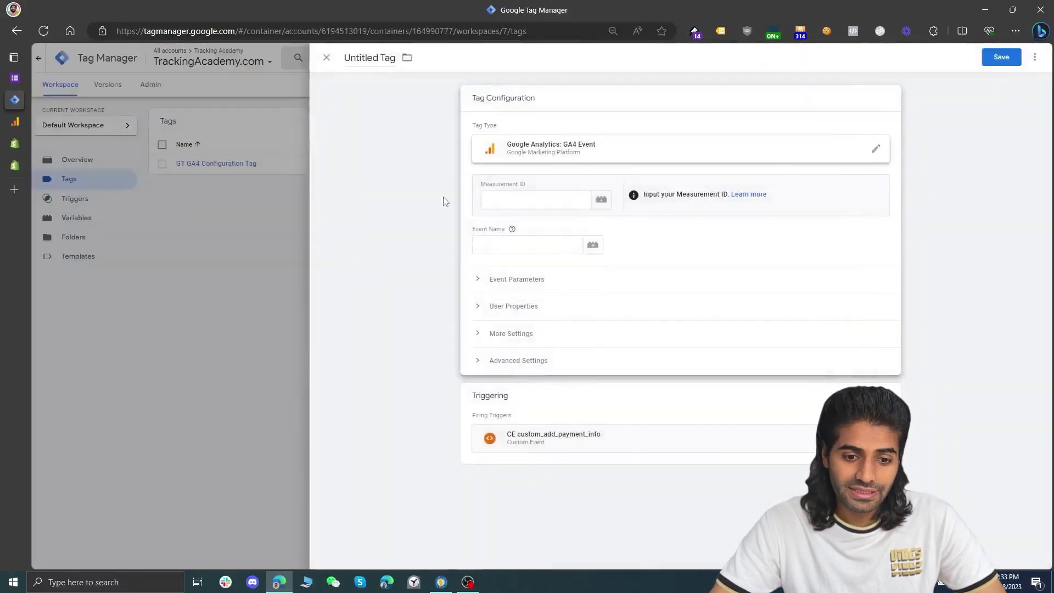
{"action": "left_click", "coordinate": [601, 201]}
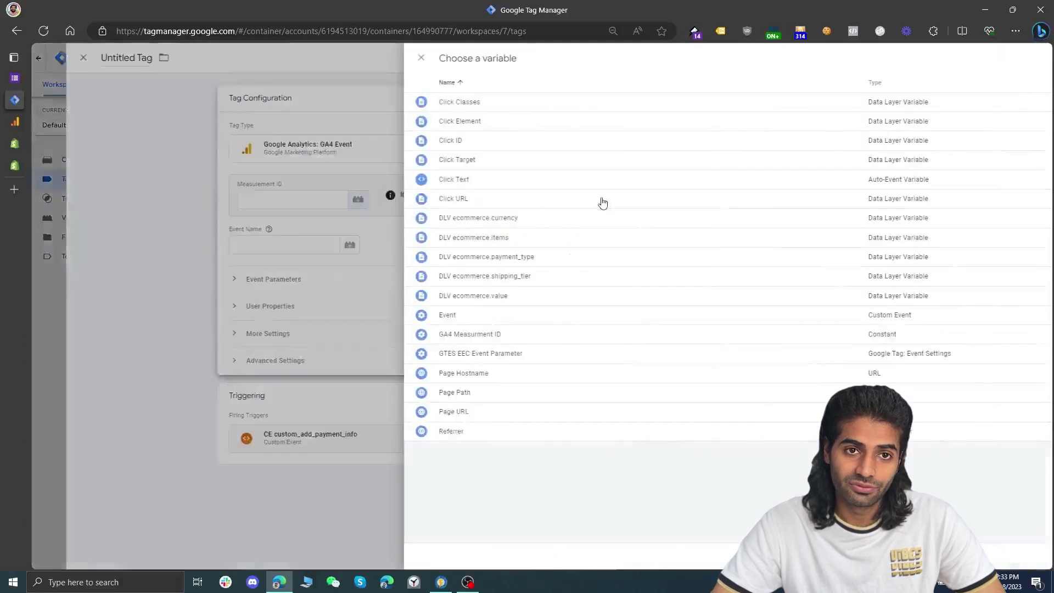
{"action": "left_click", "coordinate": [406, 336]}
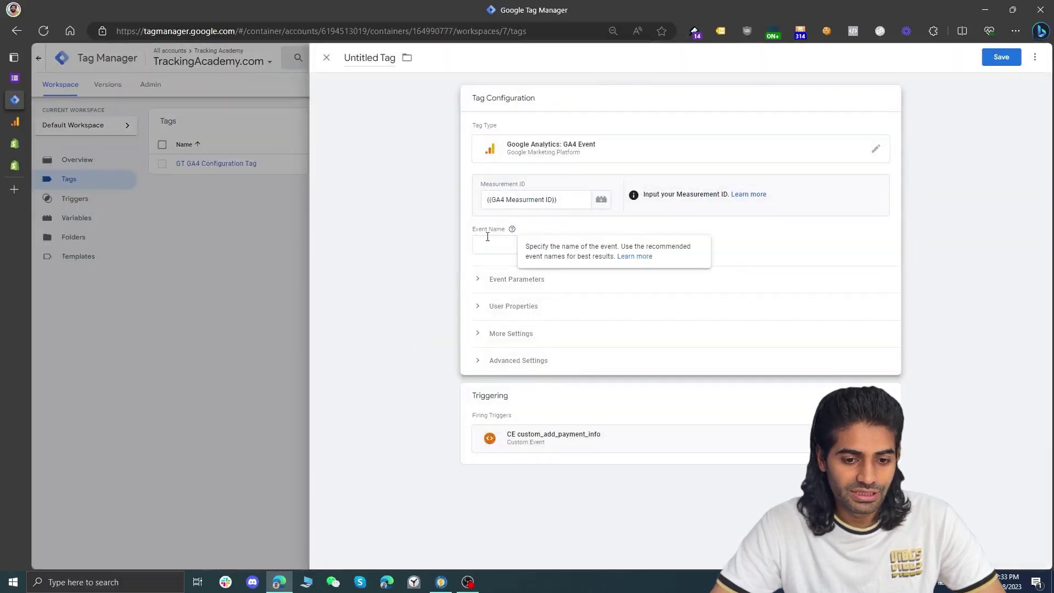
{"action": "type", "text": "add_pay"}
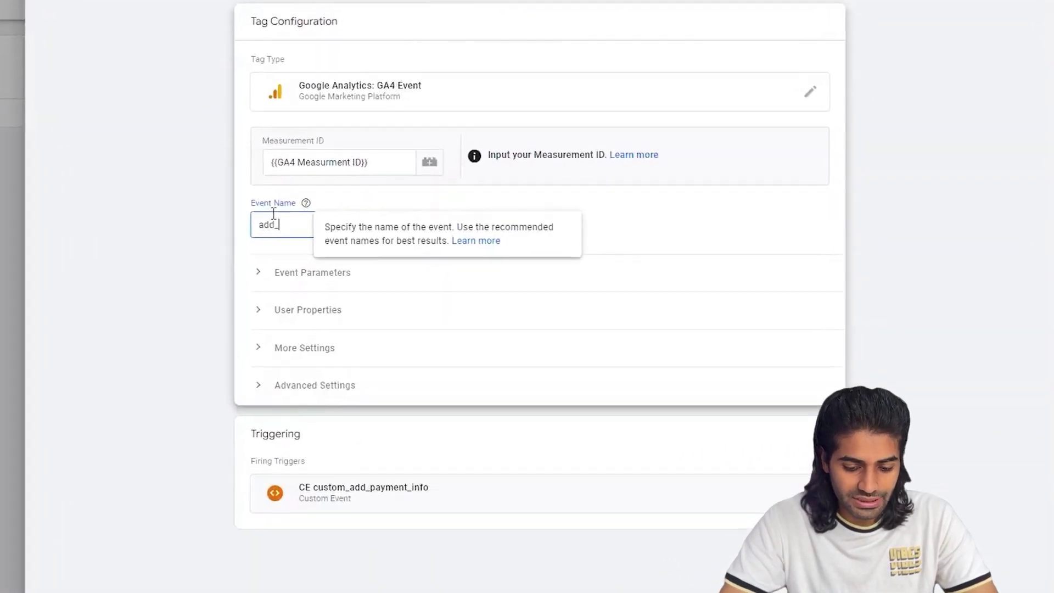
{"action": "type", "text": "ment_info"}
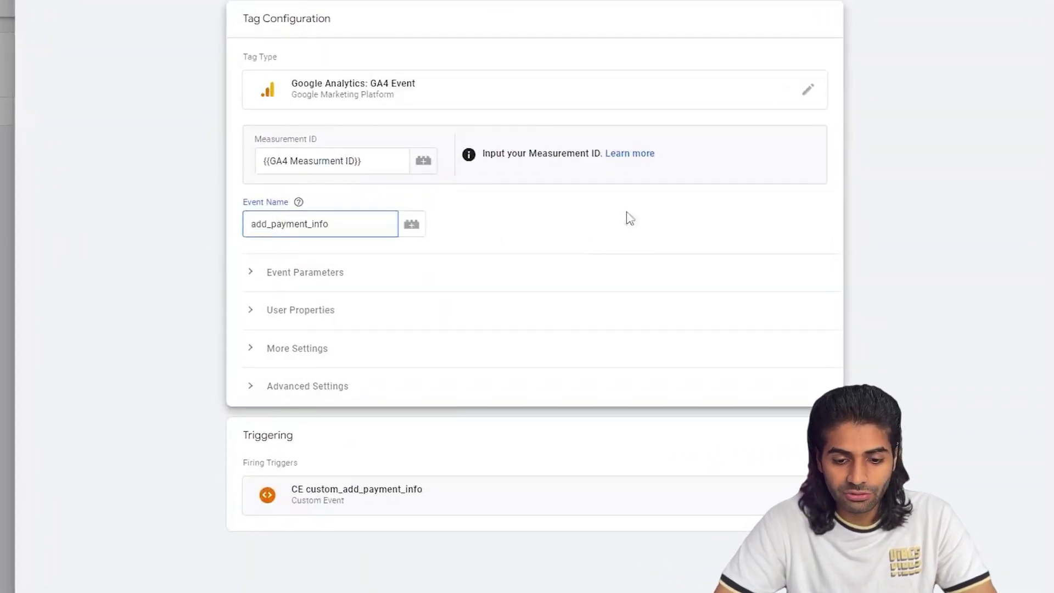
{"action": "left_click", "coordinate": [339, 271]}
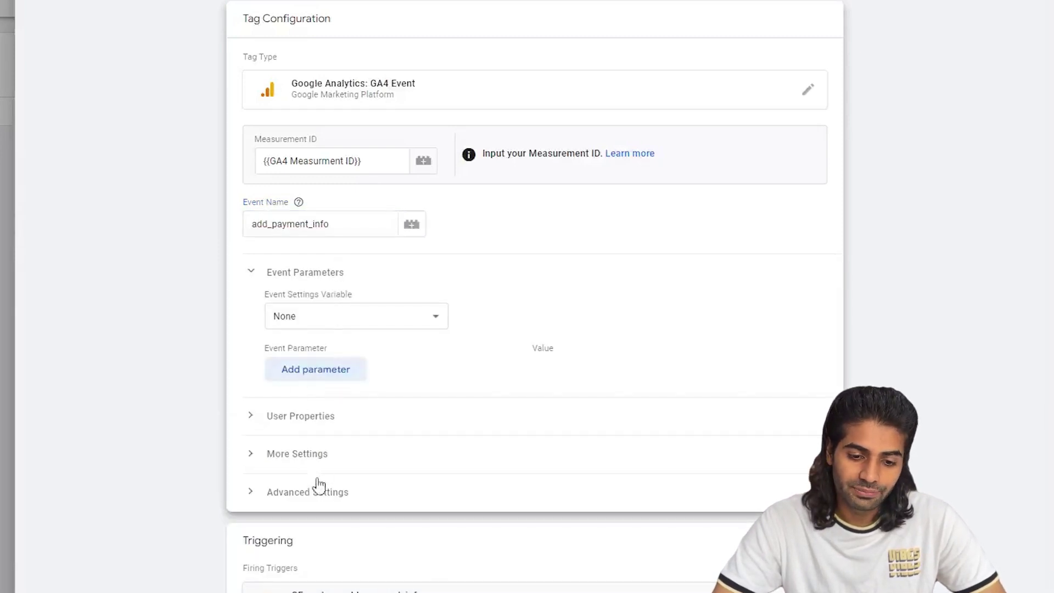
Set the Event Settings Variable to {{GTES EEC Event Parameter}} and show its inherited parameters
{"action": "left_click", "coordinate": [371, 321]}
{"action": "left_click", "coordinate": [349, 356]}
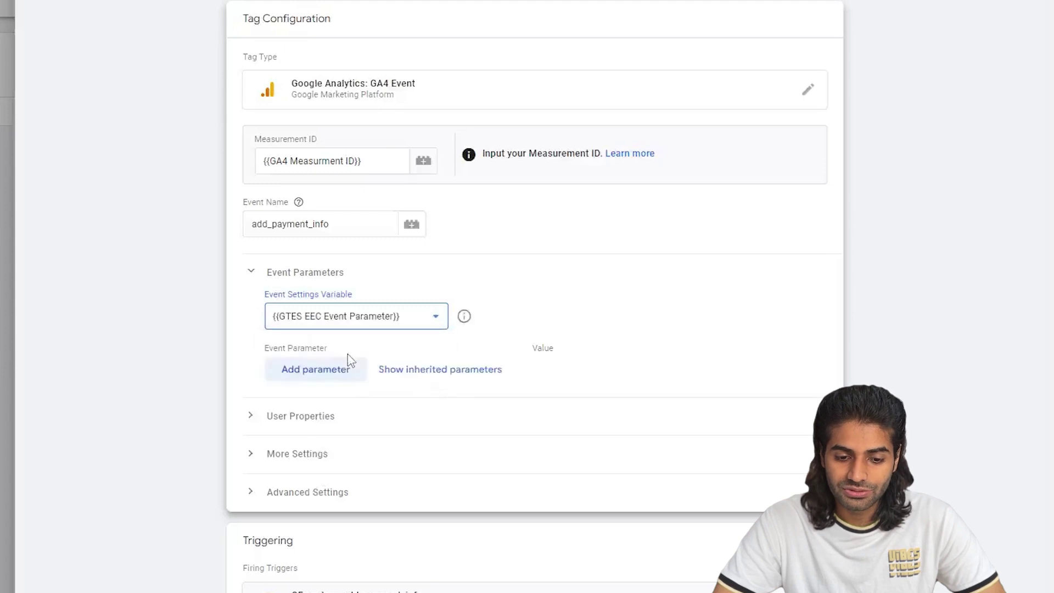
{"action": "left_click", "coordinate": [412, 369]}
{"action": "scroll", "coordinate": [321, 299], "scroll_direction": "down", "scroll_amount": 2}
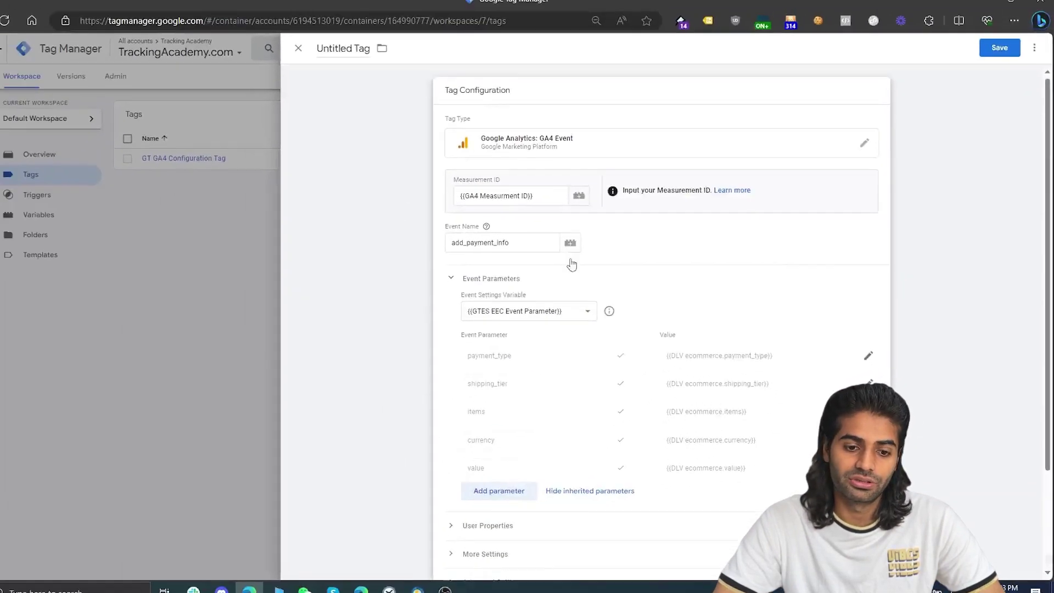
Name the tag 'GA4 EEC add_payment_info' and save it
{"action": "left_click", "coordinate": [377, 63]}
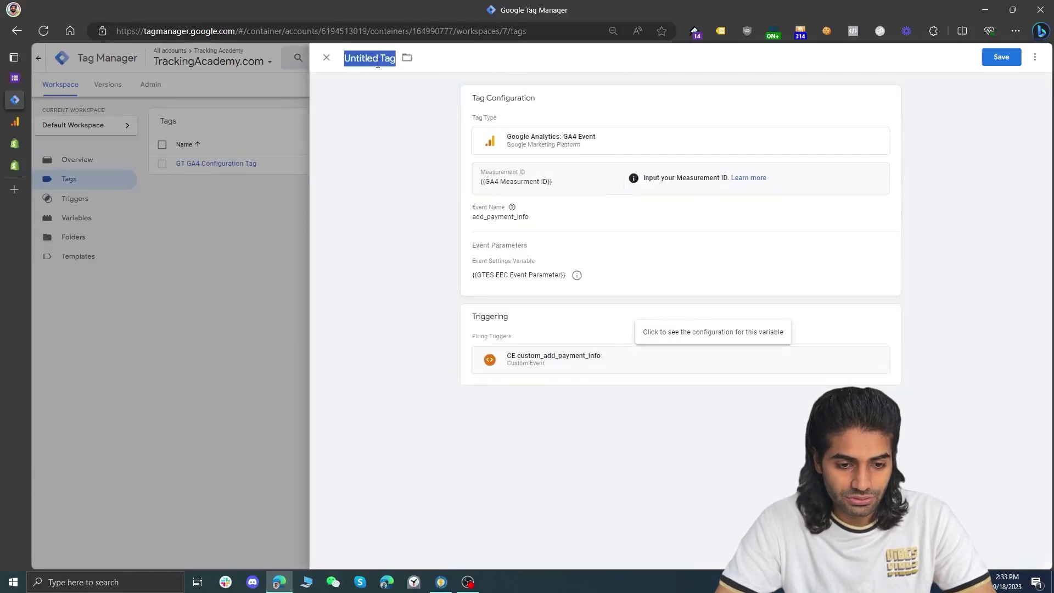
{"action": "type", "text": "GA$"}
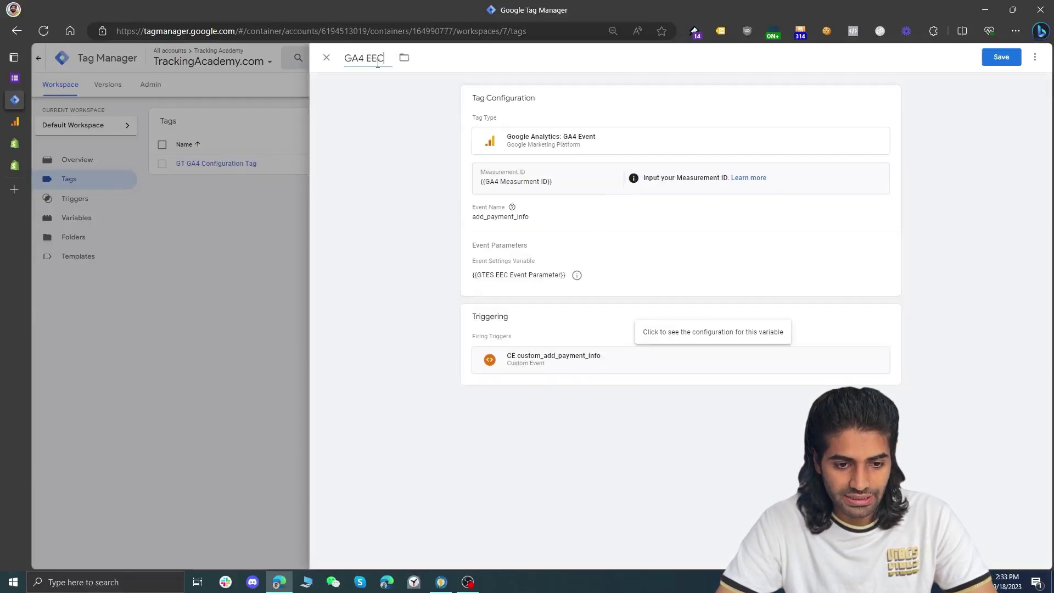
{"action": "type", "text": " EEC add_payment_info"}
{"action": "key", "text": "ctrl+a"}
{"action": "left_click", "coordinate": [1016, 64]}
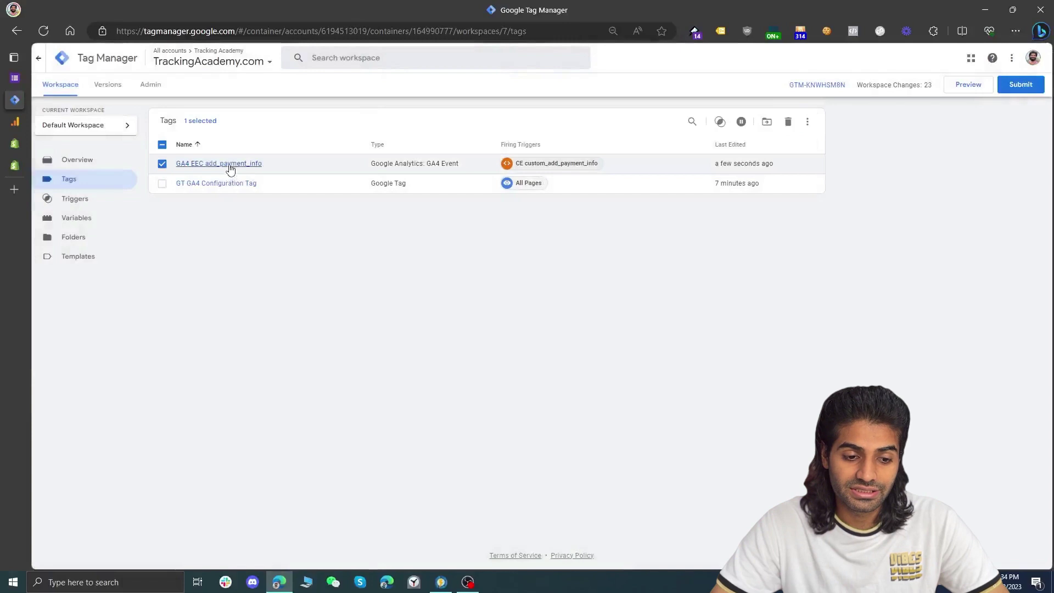
{"action": "left_click", "coordinate": [225, 164]}
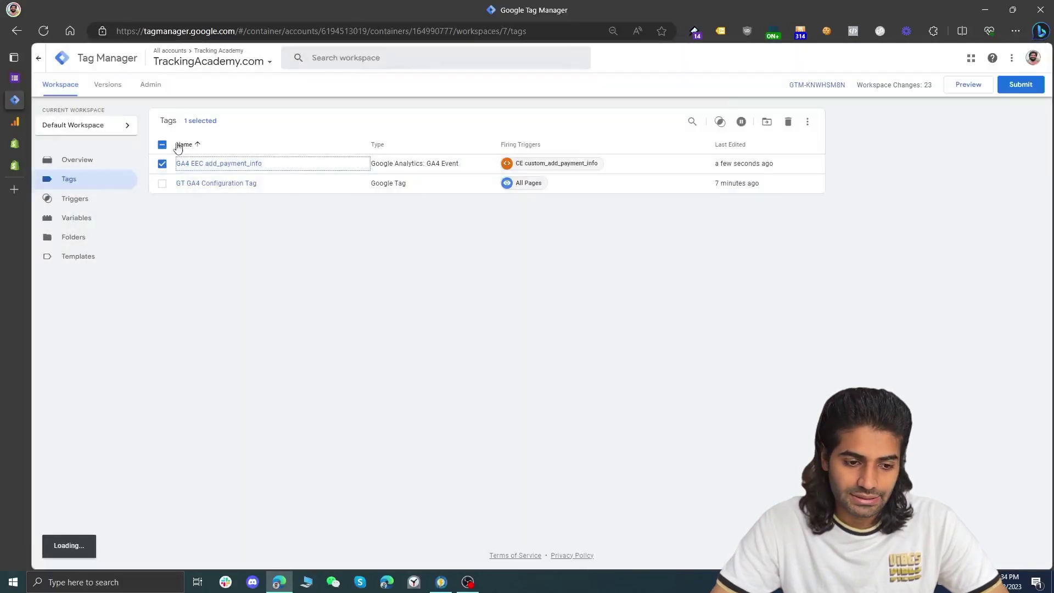
Start a new tag that fires on the CE custom_add_shipping_info trigger
{"action": "left_click", "coordinate": [809, 124]}
{"action": "left_click", "coordinate": [821, 266]}
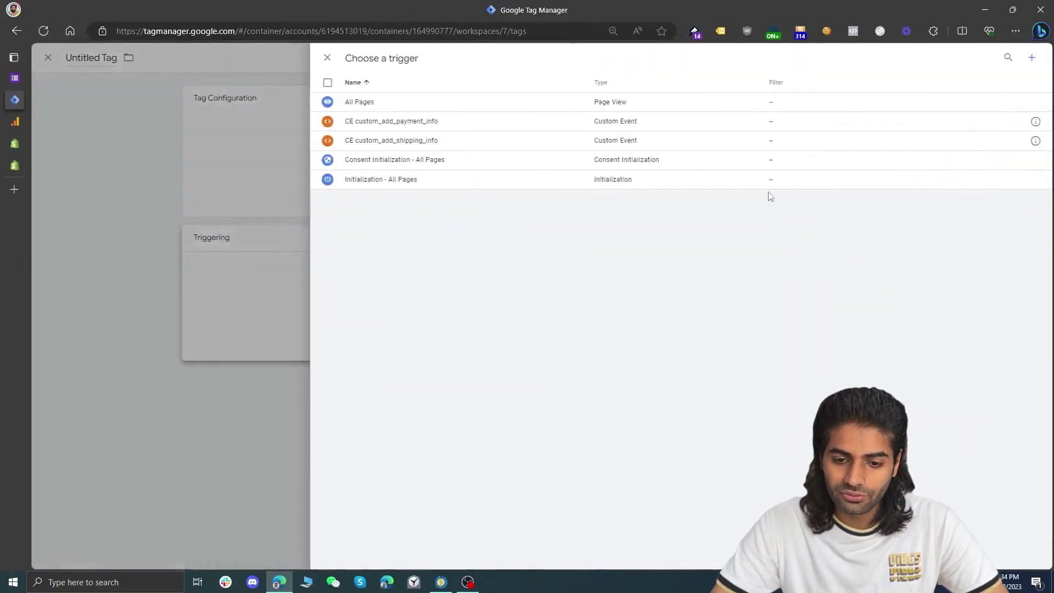
{"action": "left_click", "coordinate": [666, 141]}
Make it a GA4 Event tag with Measurement ID {{GA4 Measurment ID}} and event name add_shipping_info
{"action": "left_click", "coordinate": [604, 173]}
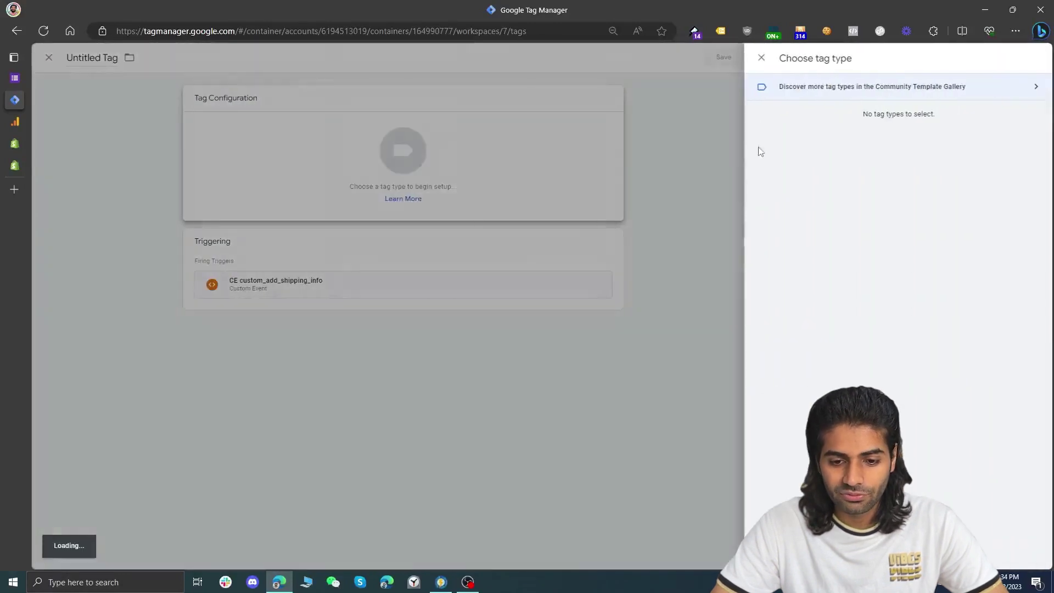
{"action": "left_click", "coordinate": [957, 153]}
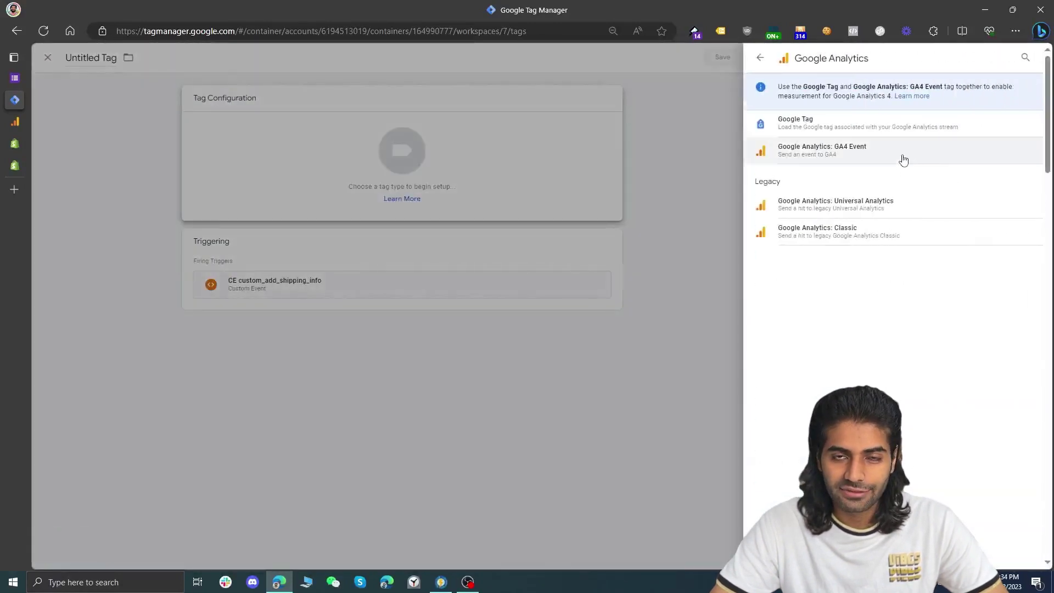
{"action": "left_click", "coordinate": [902, 160]}
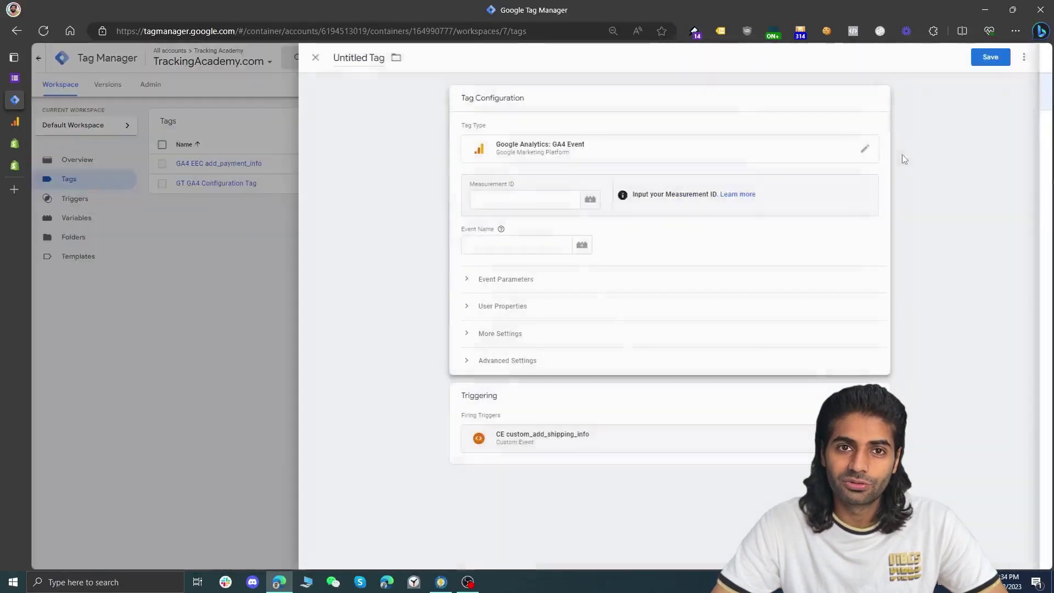
{"action": "left_click", "coordinate": [601, 200]}
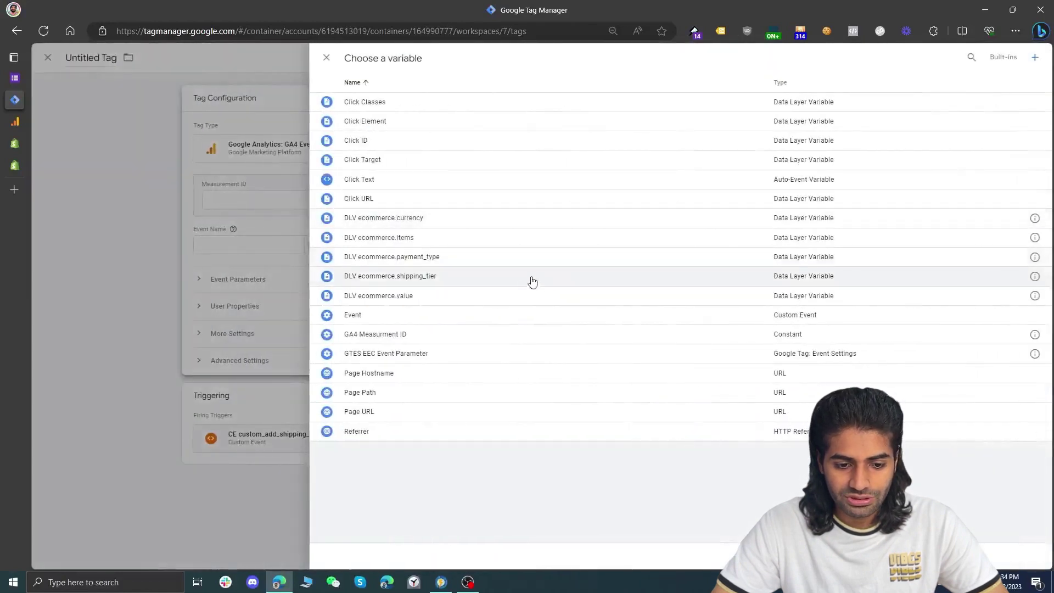
{"action": "left_click", "coordinate": [520, 335]}
{"action": "left_click", "coordinate": [491, 244]}
{"action": "type", "text": "add_s"}
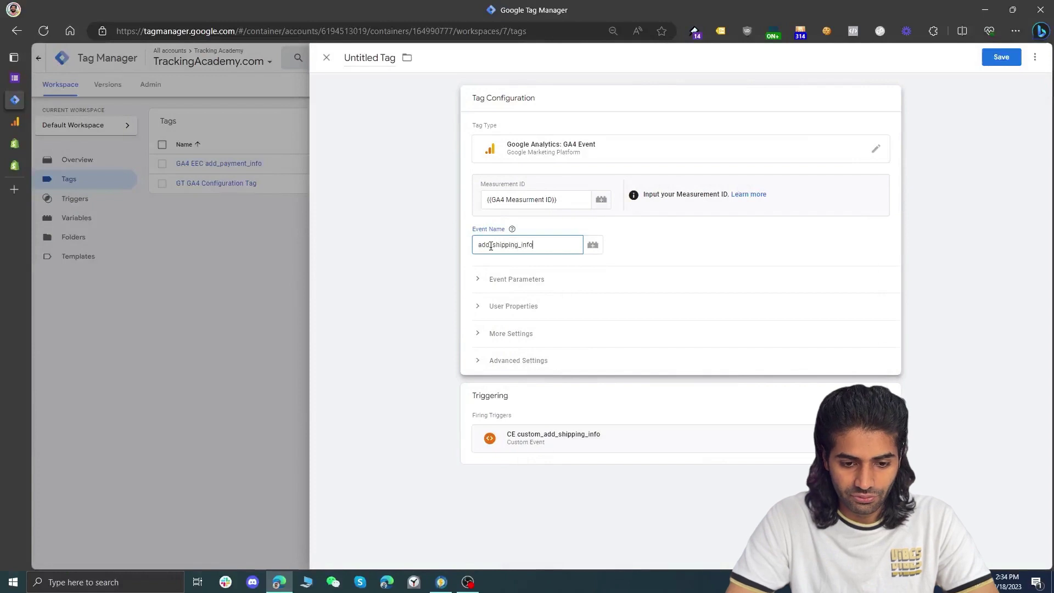
{"action": "type", "text": "hipping_info"}
Apply the {{GTES EEC Event Parameter}} settings variable and show its inherited parameters
{"action": "left_click", "coordinate": [496, 279]}
{"action": "left_click", "coordinate": [524, 311]}
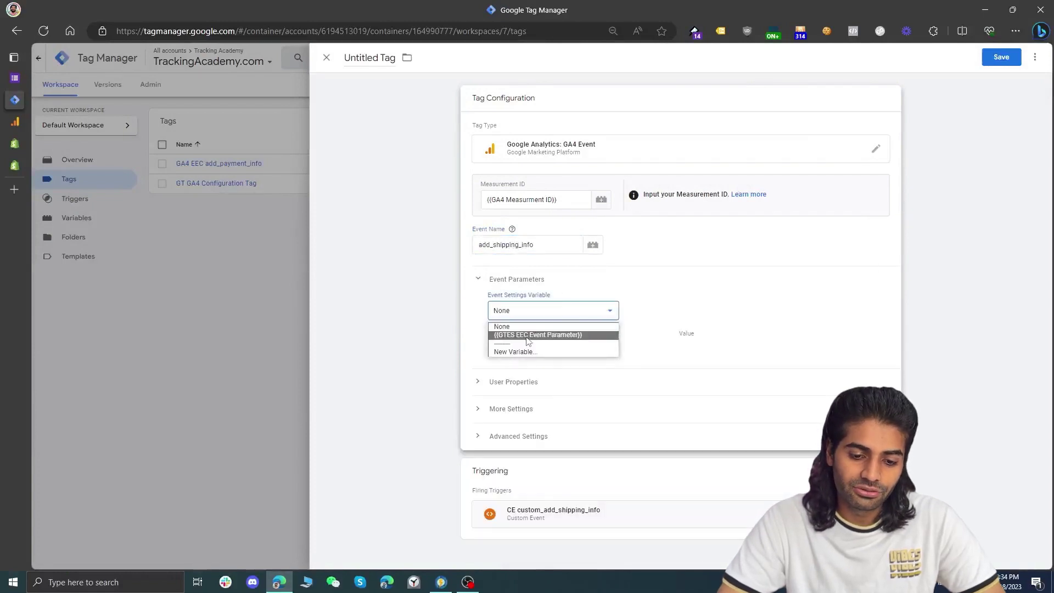
{"action": "left_click", "coordinate": [526, 336]}
{"action": "left_click", "coordinate": [625, 348]}
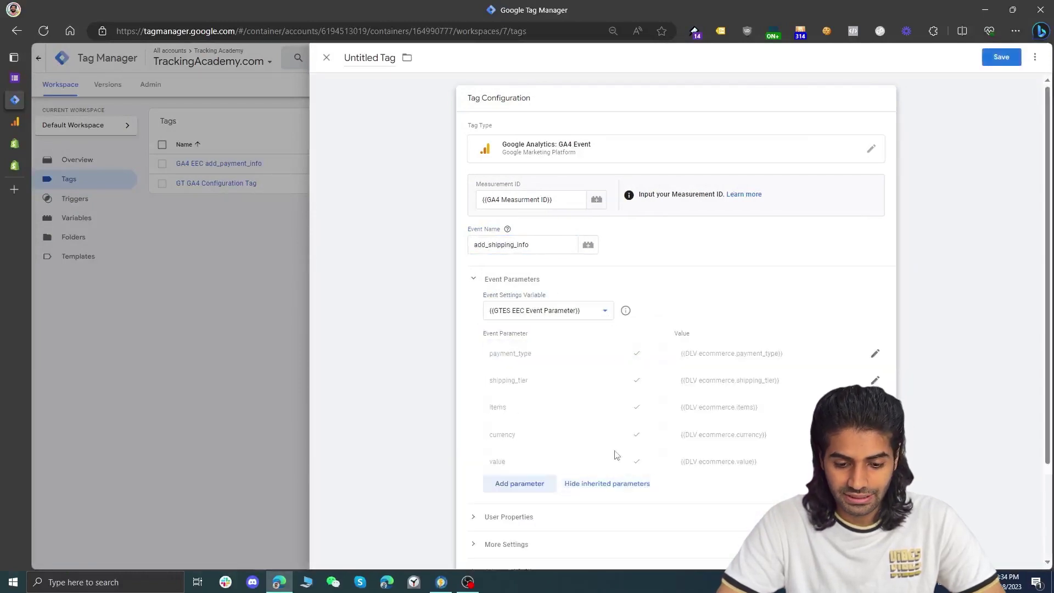
Rename the tag to 'GA4 EEC add_shipping_info' and save it
{"action": "left_click", "coordinate": [352, 57]}
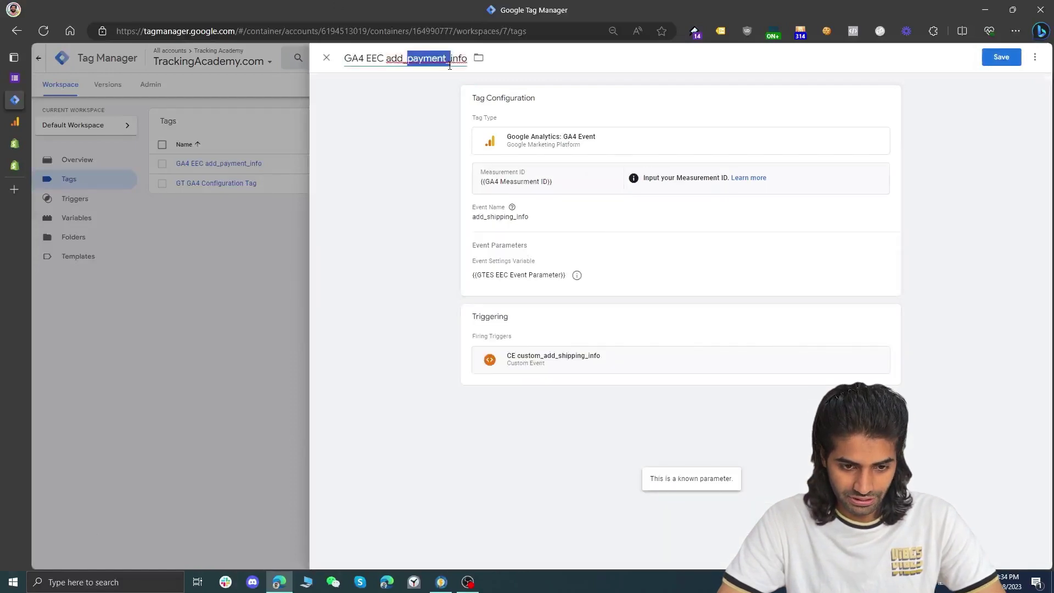
{"action": "type", "text": "shipping"}
{"action": "left_click", "coordinate": [1013, 57]}
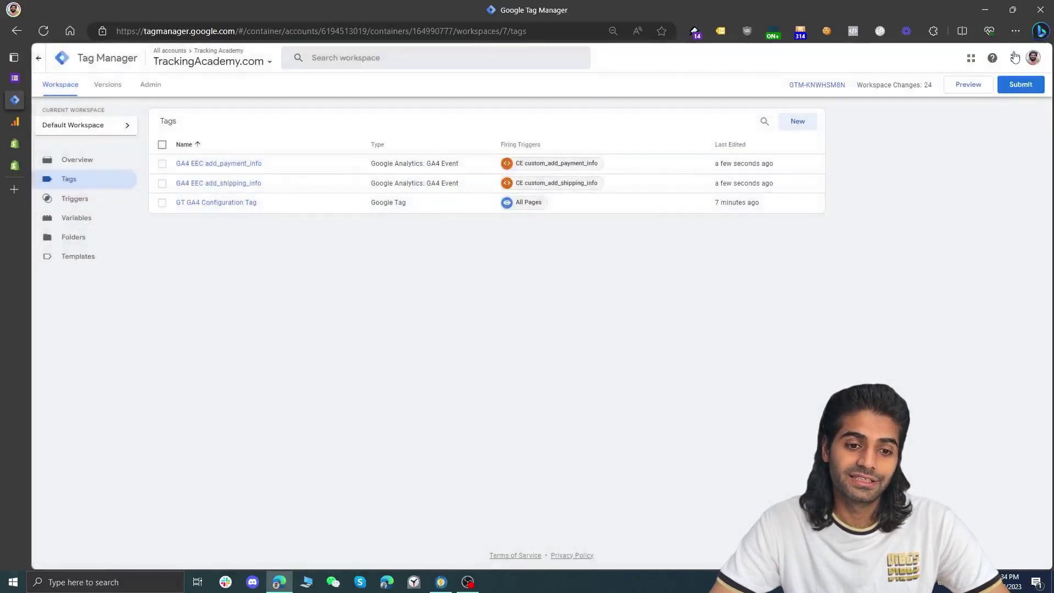
{"action": "left_click", "coordinate": [968, 89]}
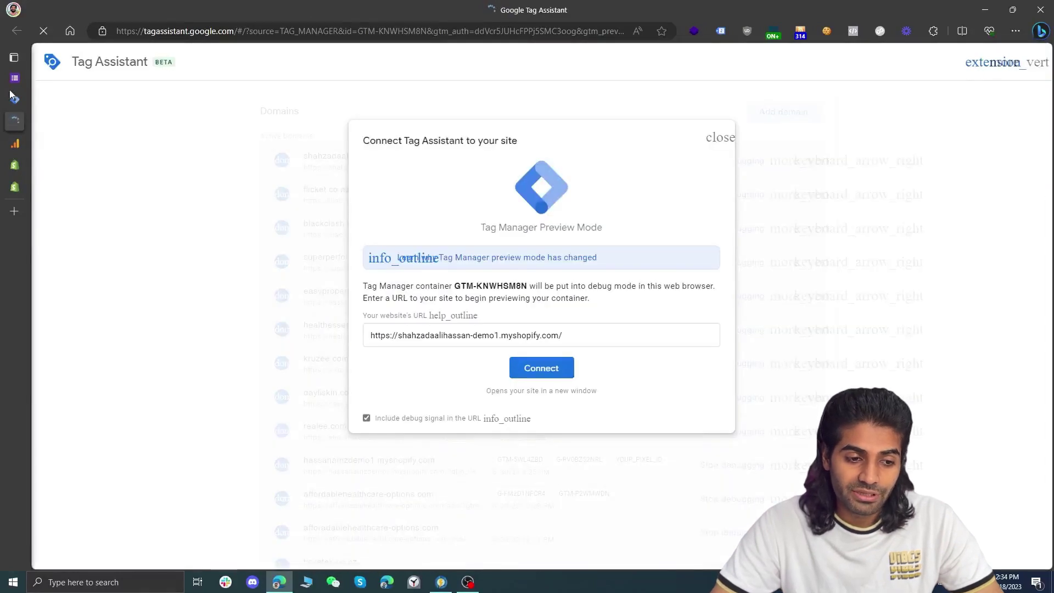
{"action": "key", "text": "ctrl+w"}
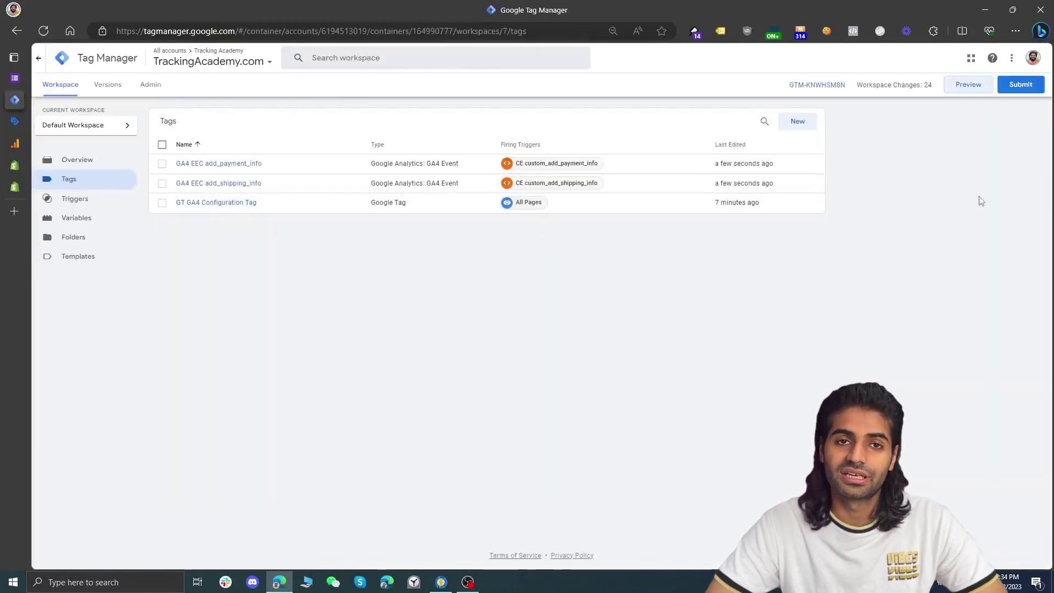